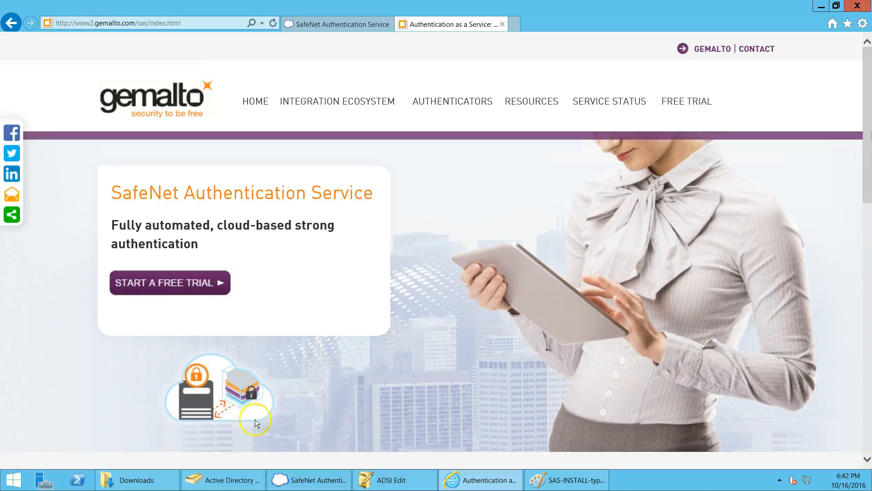
Step: Underline 'Ldap sync Agent' on the Paint network diagram, then go back to the Gemalto web page
left_click(575, 481)
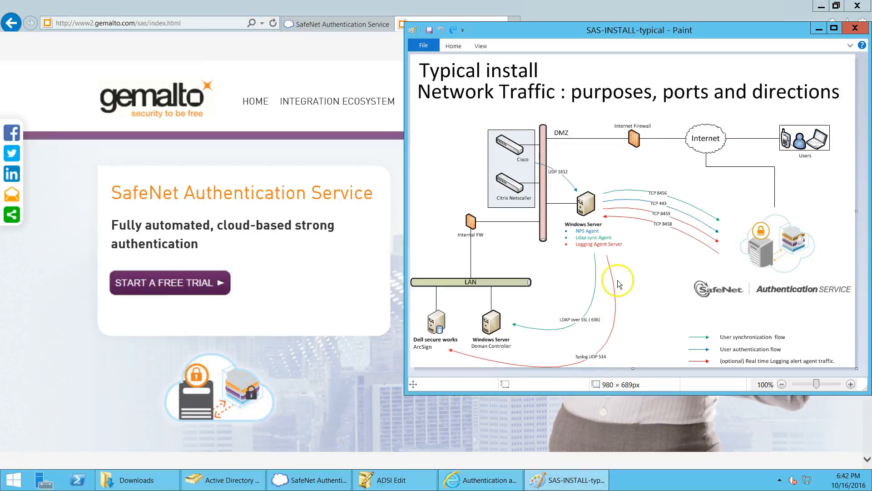
left_click_drag(575, 241, 628, 242)
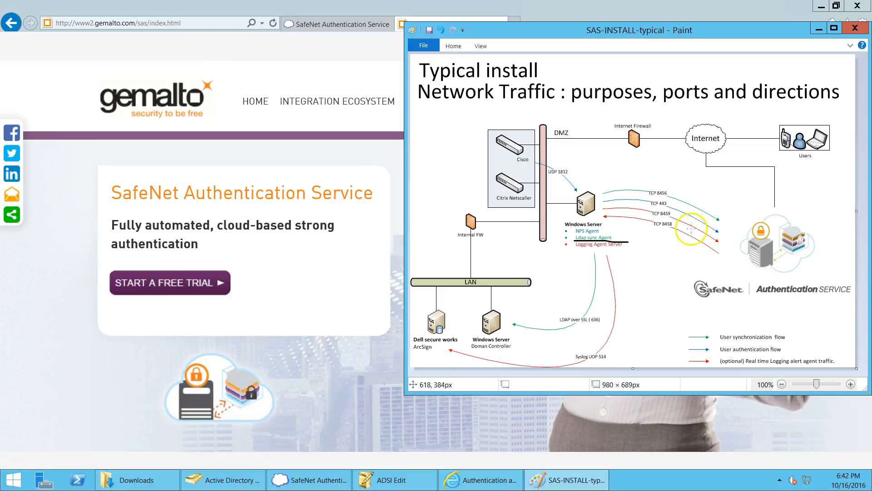
left_click(67, 211)
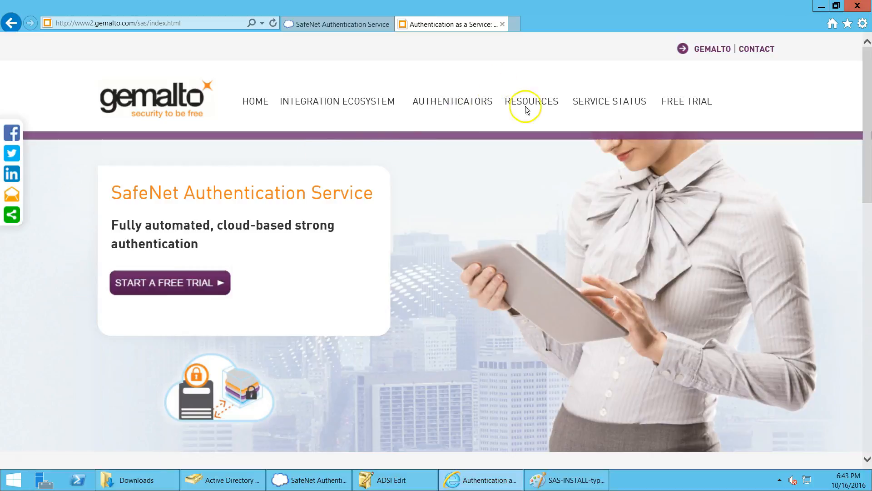
Step: From Software Downloads, request the Synchronization Agent for SAS Cloud version 3.5.14336 package
mouse_move(524, 102)
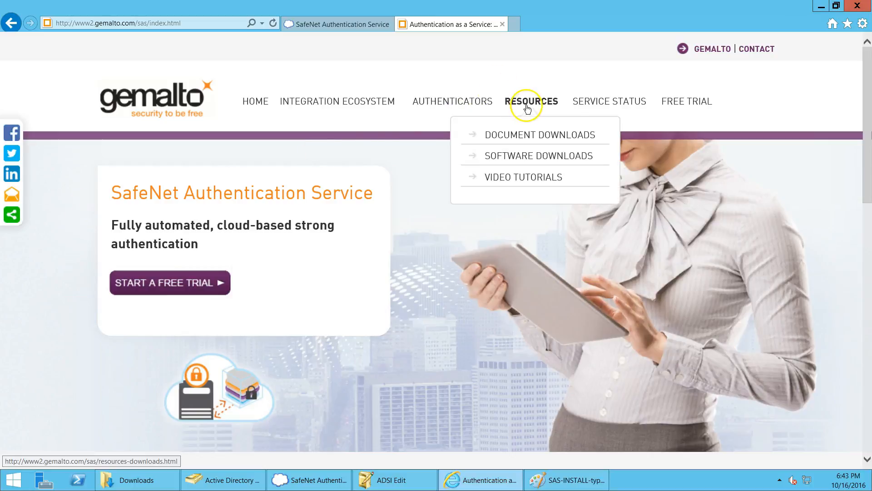
left_click(522, 156)
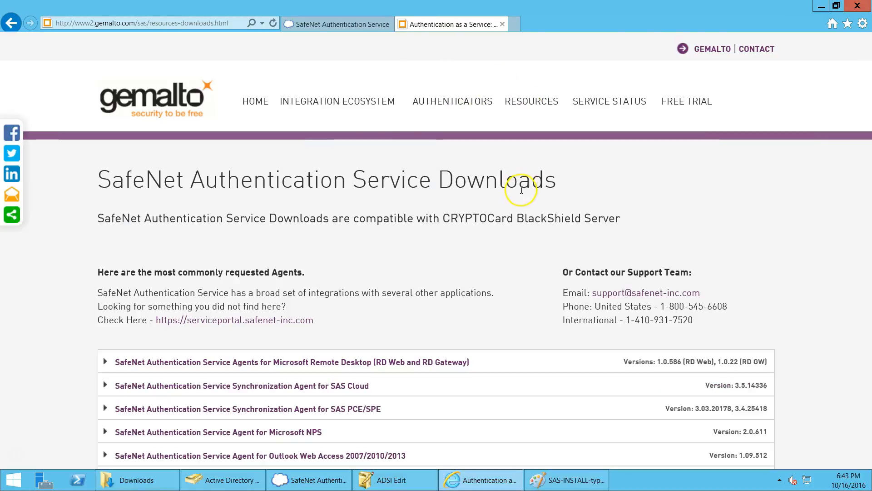
scroll(522, 189, "down", 3)
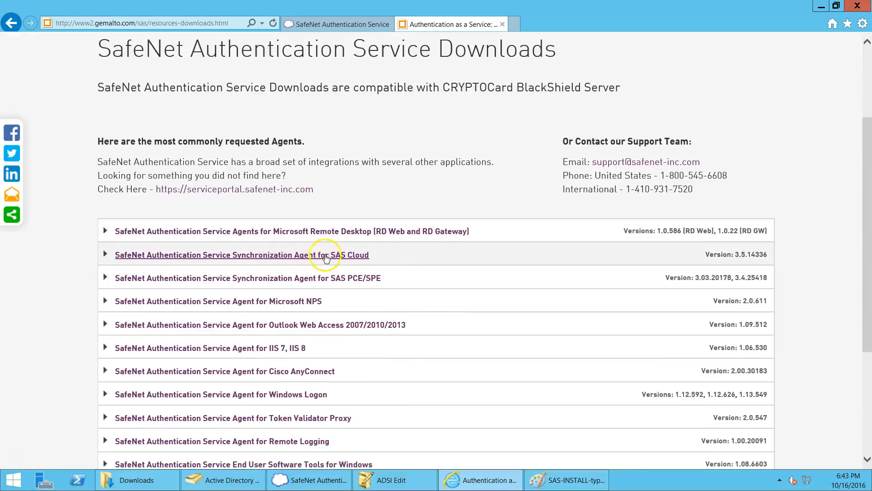
left_click(367, 256)
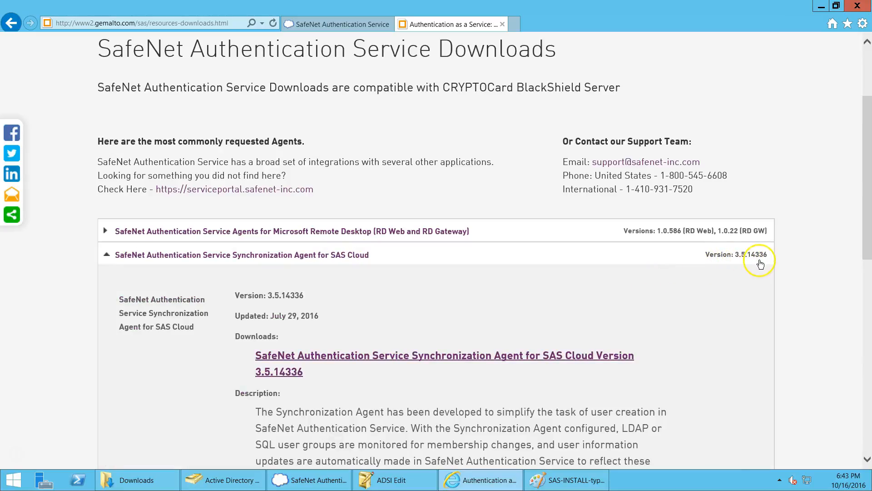
left_click(476, 357)
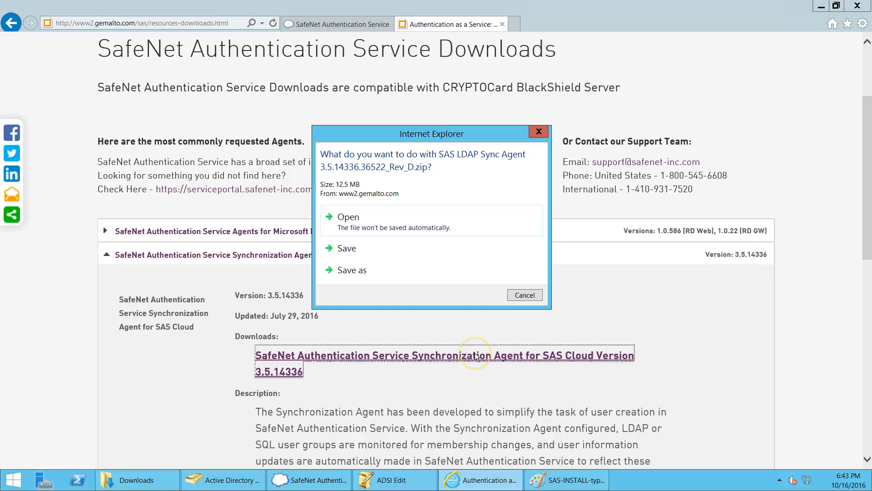
Step: Open the downloaded SAS LDAP Sync Agent 3.5.14336 zip and widen the Name column to read the file names
left_click(404, 221)
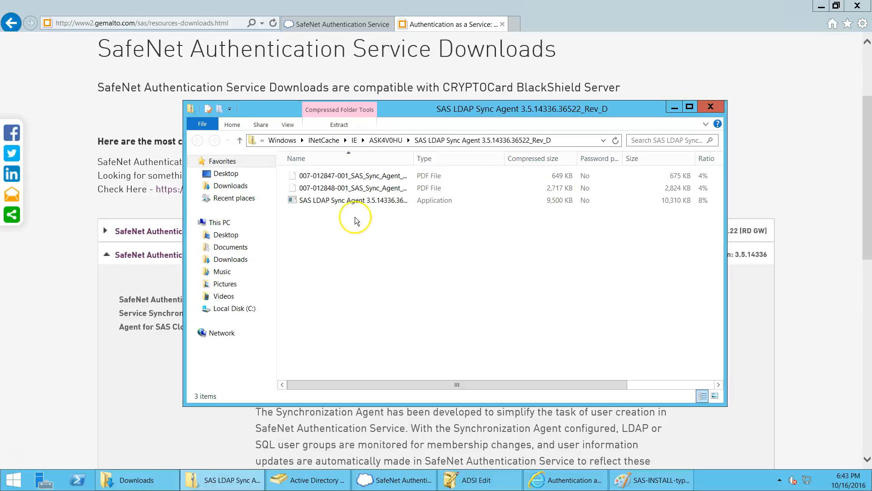
left_click_drag(414, 157, 490, 156)
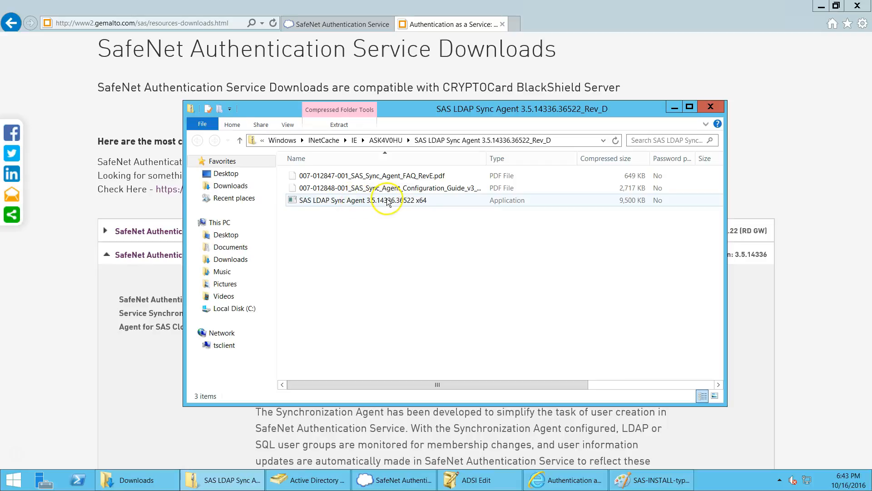
Step: Close the archive, bring the unconfigured Sync Agent forward and reposition it, then return to the SAS console
left_click(711, 106)
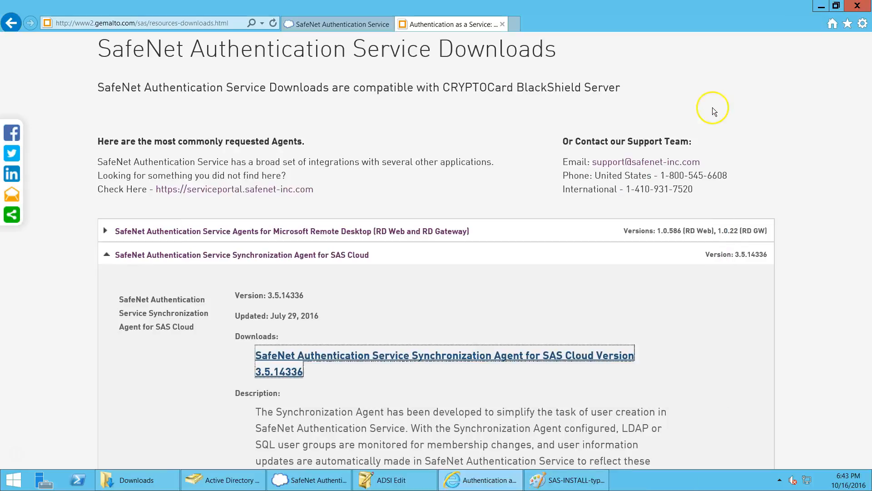
left_click(309, 480)
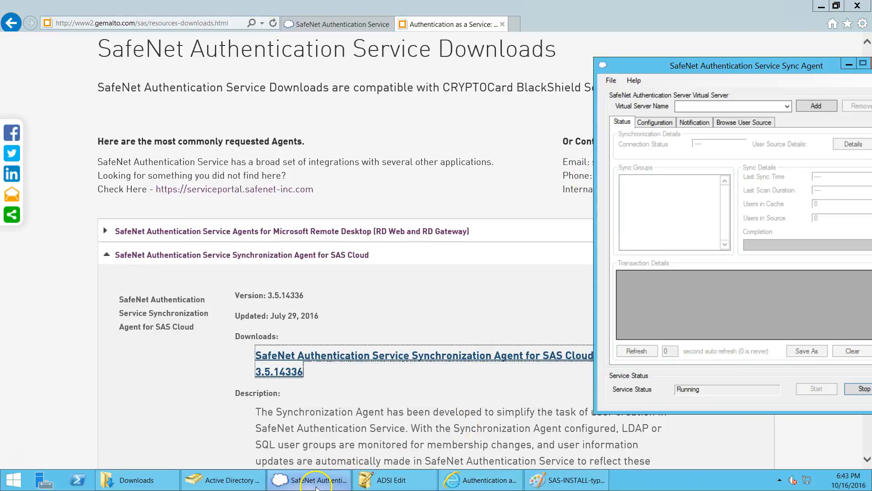
left_click_drag(745, 65, 661, 55)
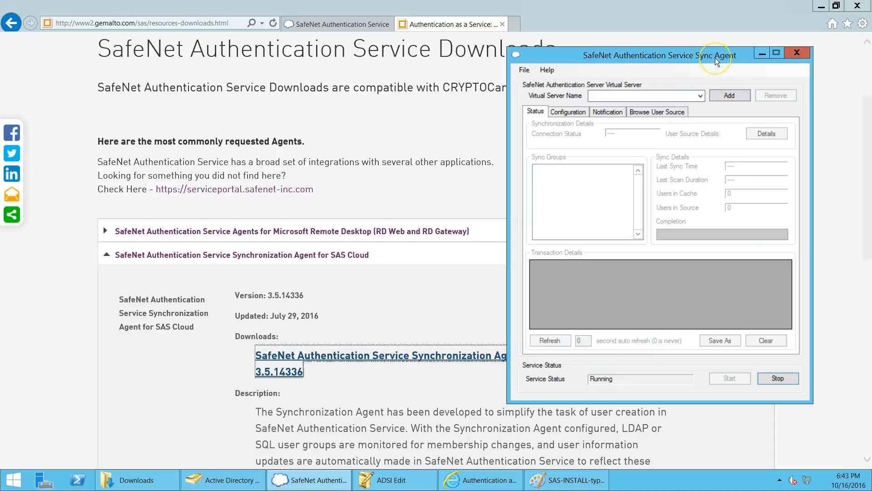
left_click(620, 81)
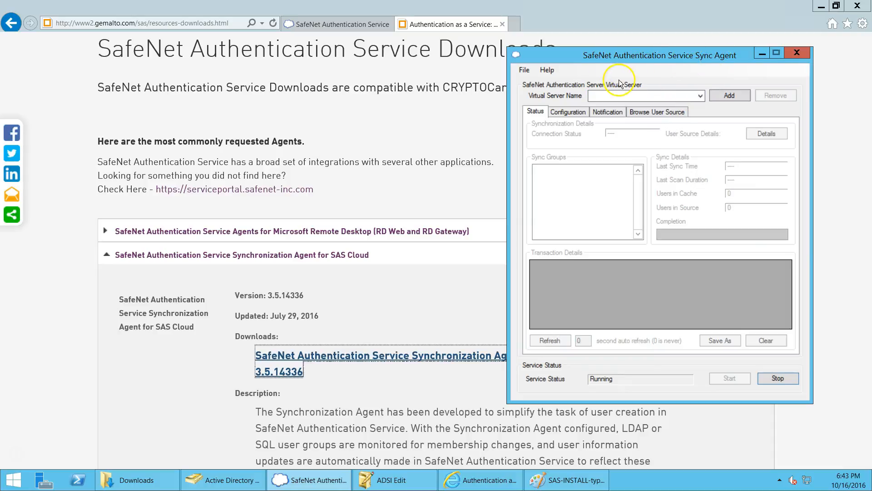
left_click(318, 24)
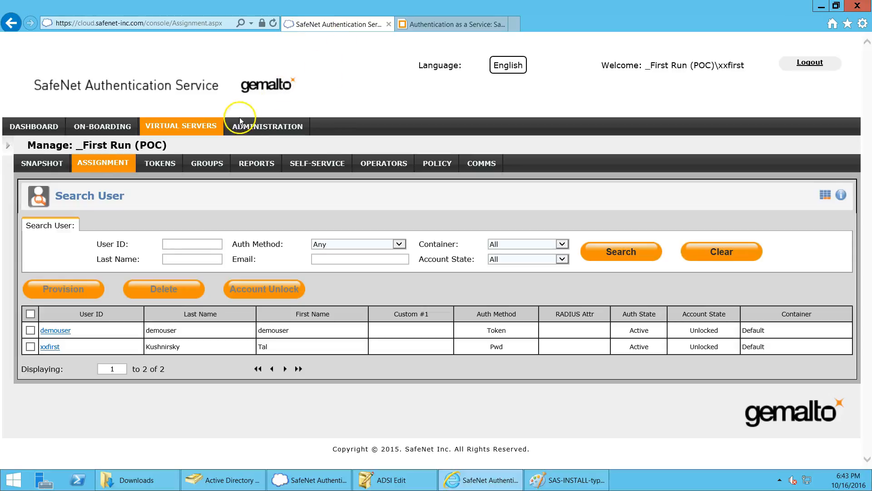
Step: Open the LDAP Sync Agent Settings panel under COMMS in the SAS console
left_click_drag(648, 65, 743, 65)
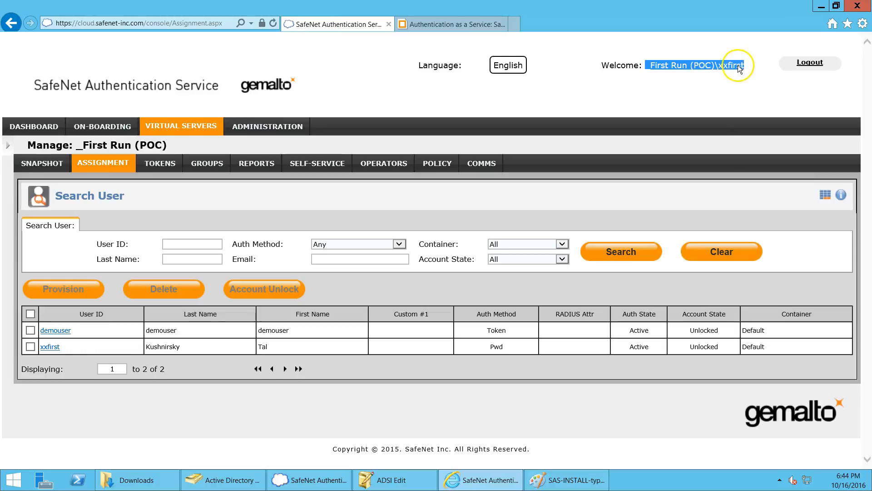
left_click(475, 165)
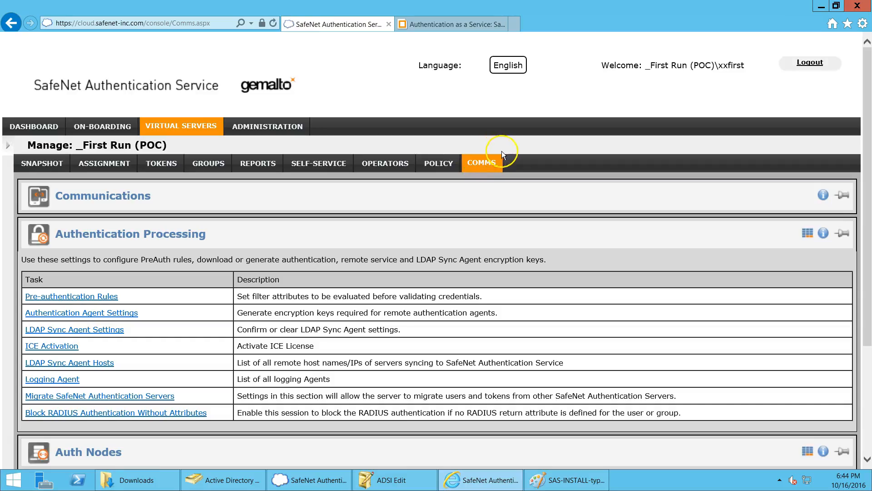
left_click(107, 330)
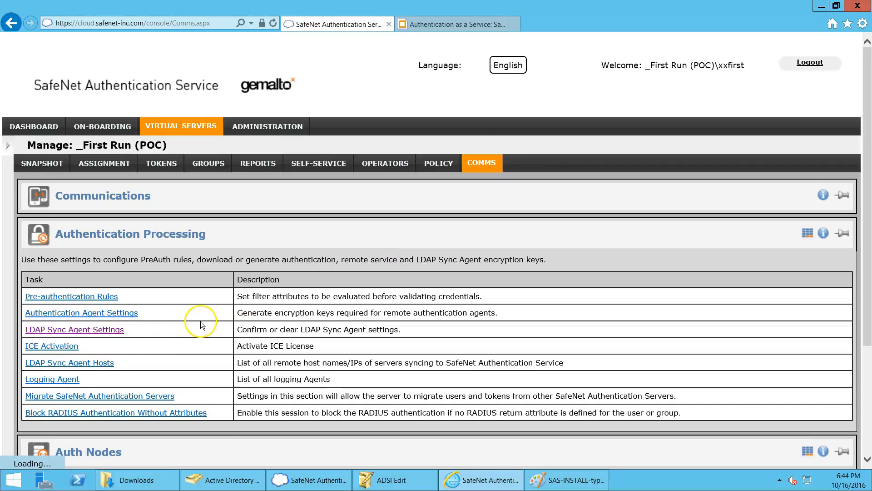
scroll(200, 322, "down", 3)
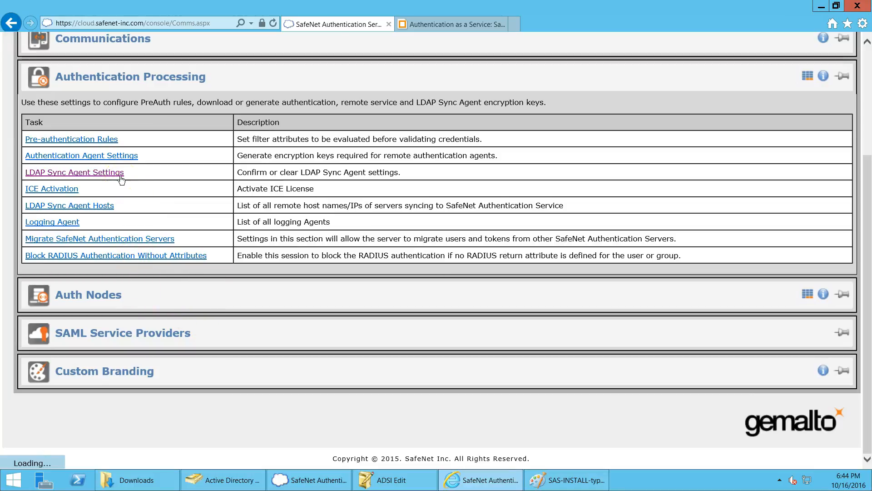
scroll(159, 250, "down", 5)
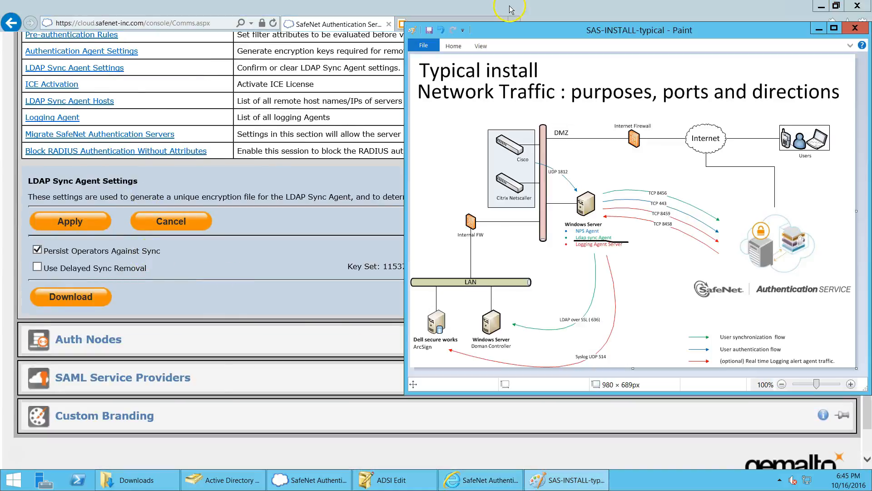
left_click(510, 10)
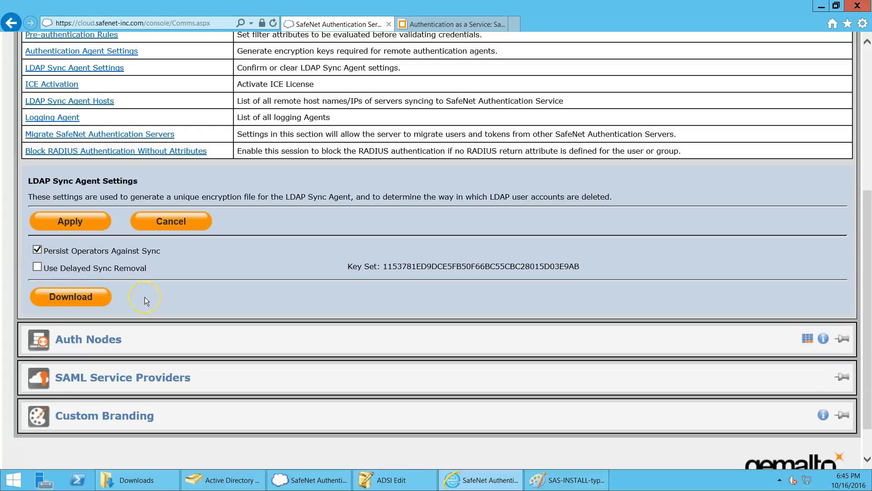
Step: Download and save SASSyncConfigFile.bmc, then show it in the Downloads folder
left_click(70, 299)
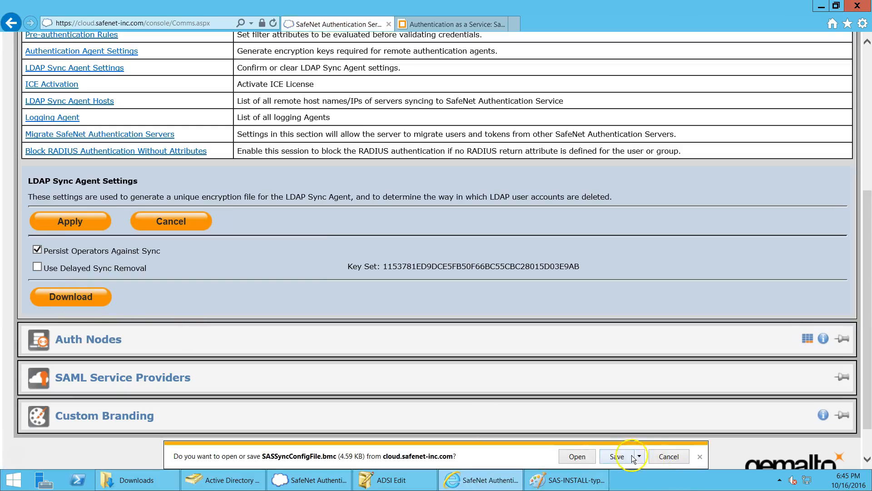
left_click(612, 457)
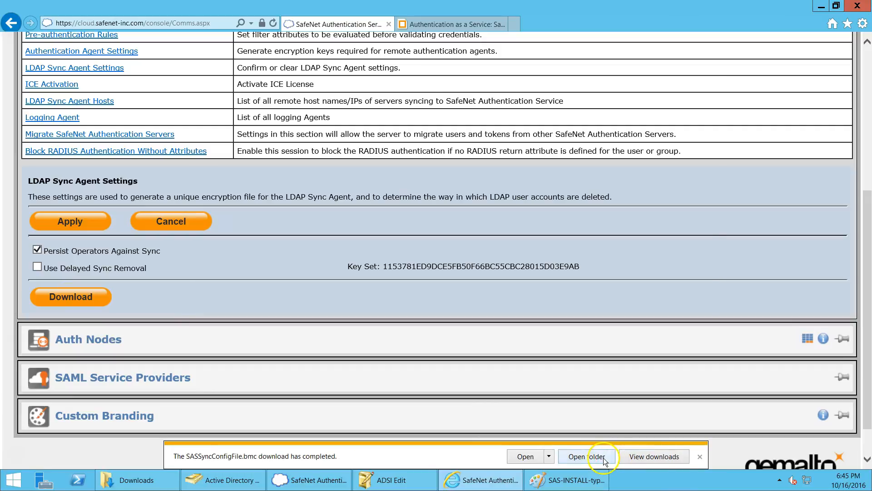
left_click(604, 457)
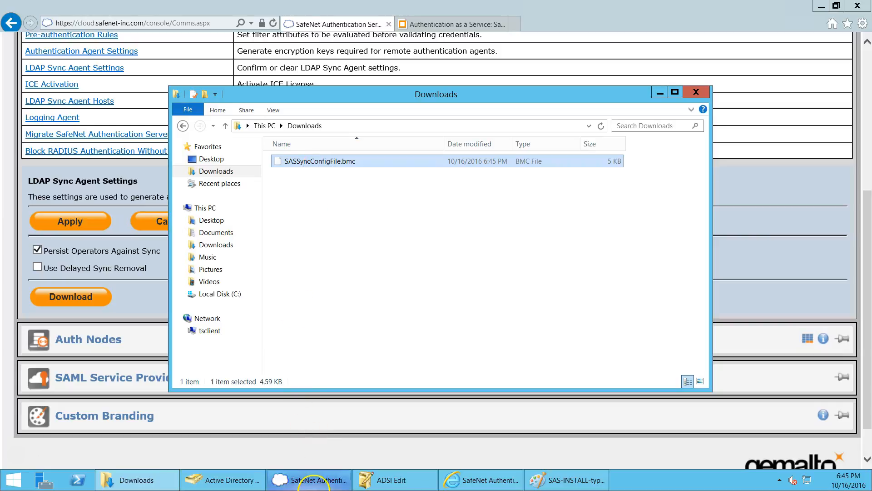
left_click(309, 480)
Step: Load SASSyncConfigFile.bmc into the Sync Agent as its virtual server settings
left_click(731, 94)
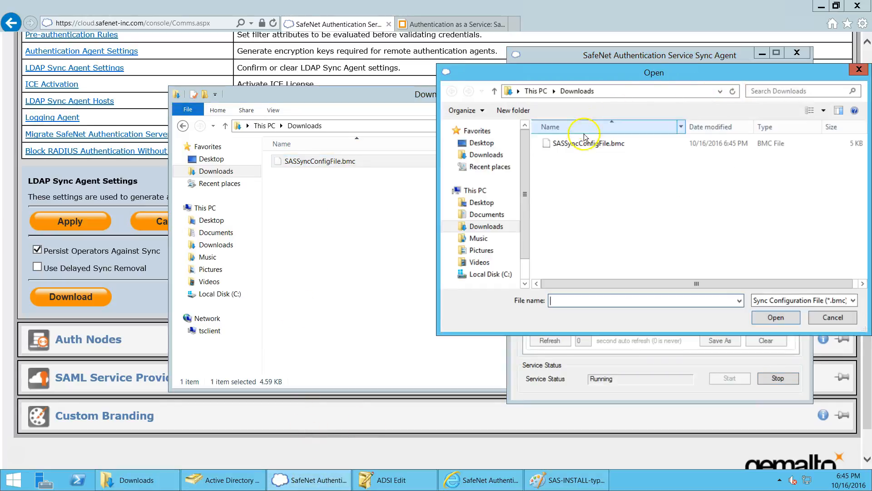
left_click(585, 144)
left_click(776, 317)
left_click_drag(472, 93, 392, 106)
left_click(617, 106)
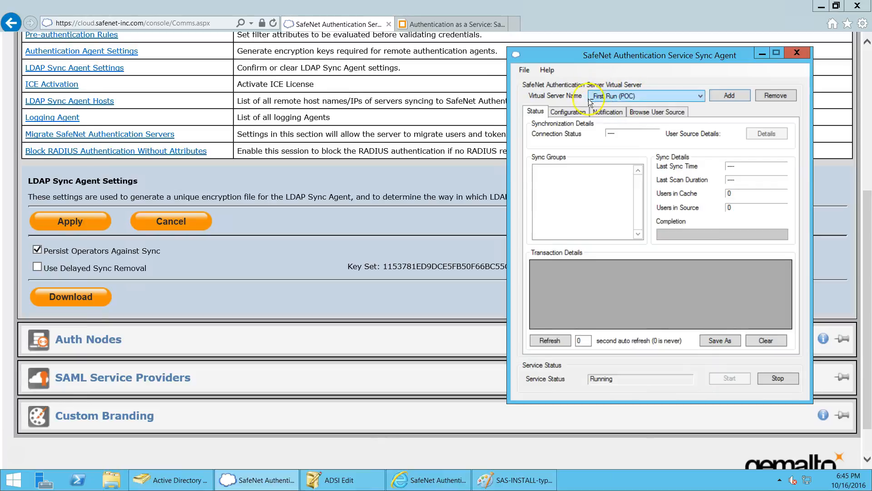
Step: Review the agent's tabs and compare the Key Set in Other Options with the console's
left_click(658, 115)
left_click(609, 114)
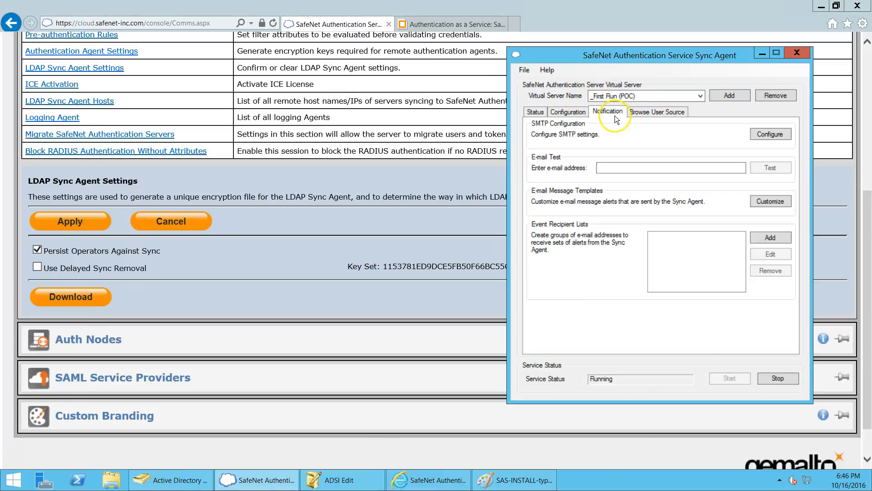
left_click(567, 114)
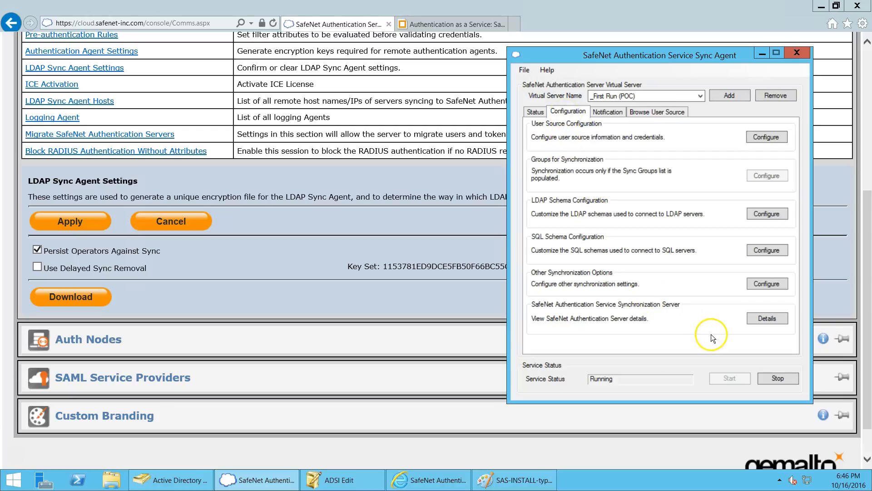
left_click(767, 284)
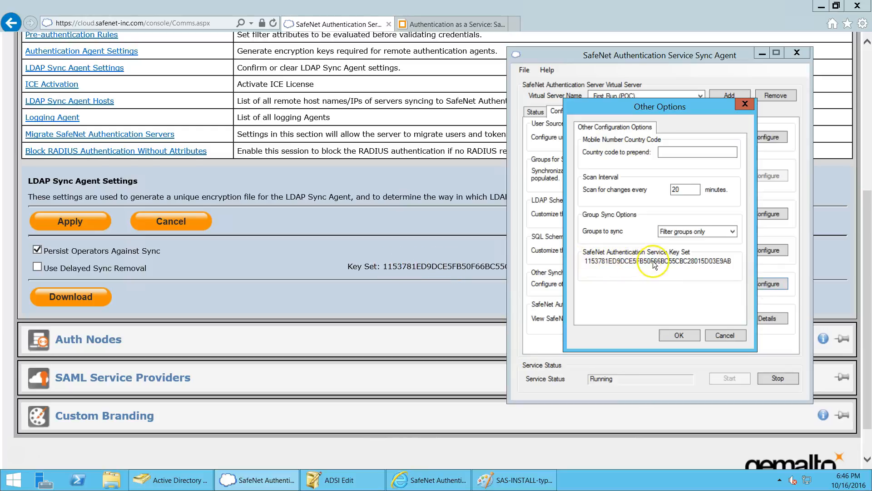
key("Escape")
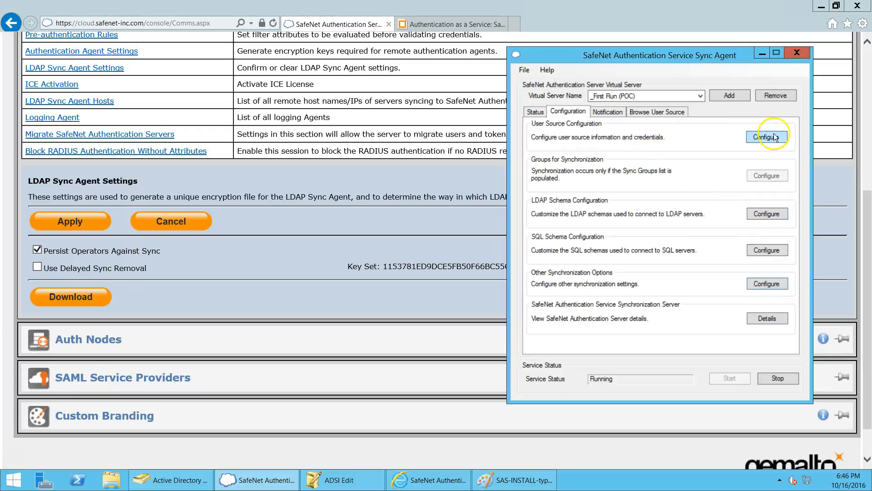
Step: Bring the SAS-INSTALL-typical network traffic diagram in Paint back to the front
left_click(540, 476)
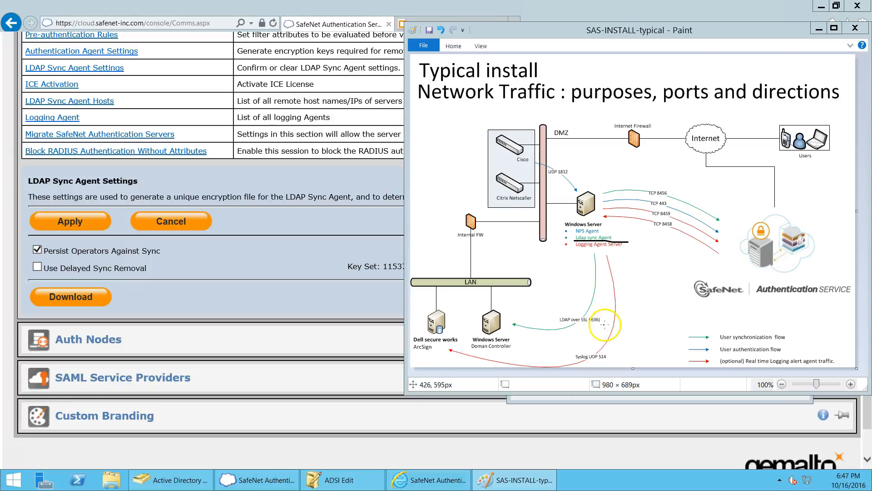
mouse_move(276, 485)
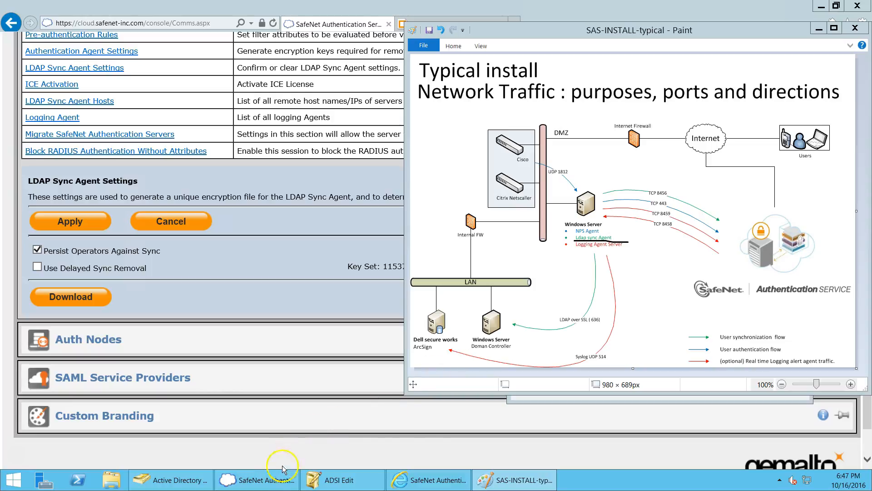
Step: Set up an LDAP user source at localhost port 389 using the Active Directory schema
left_click(268, 480)
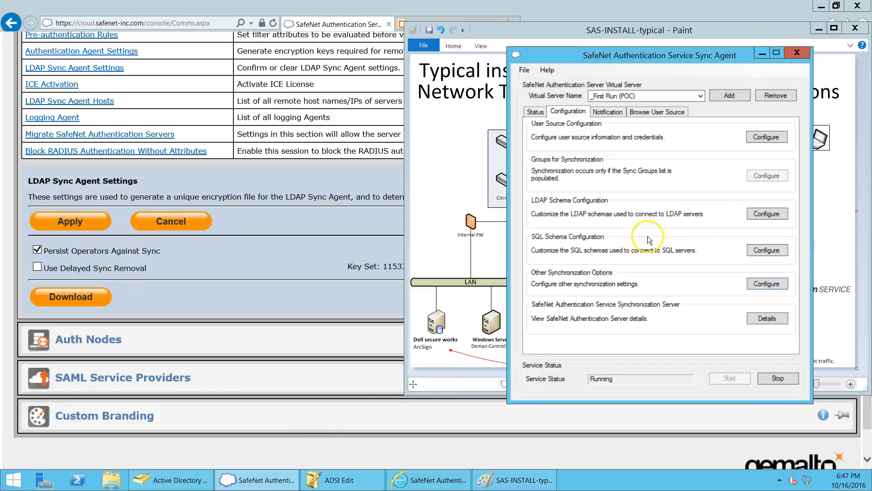
left_click(756, 140)
left_click_drag(713, 118, 666, 126)
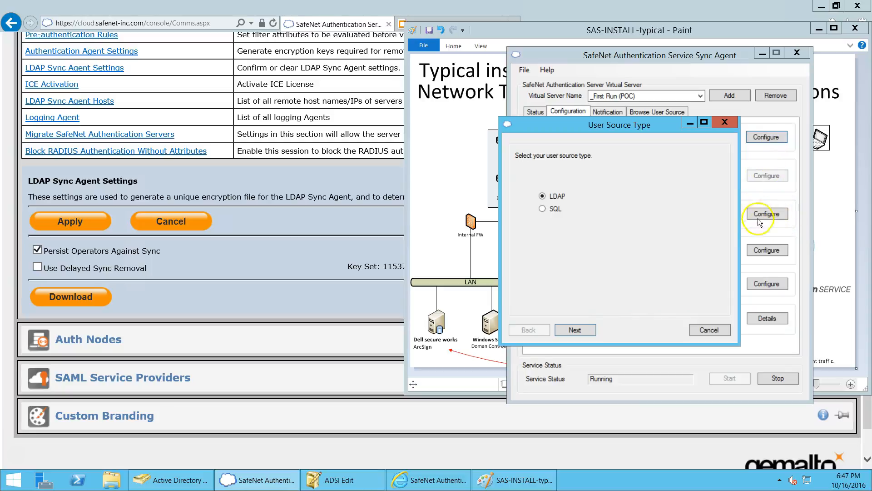
left_click(575, 330)
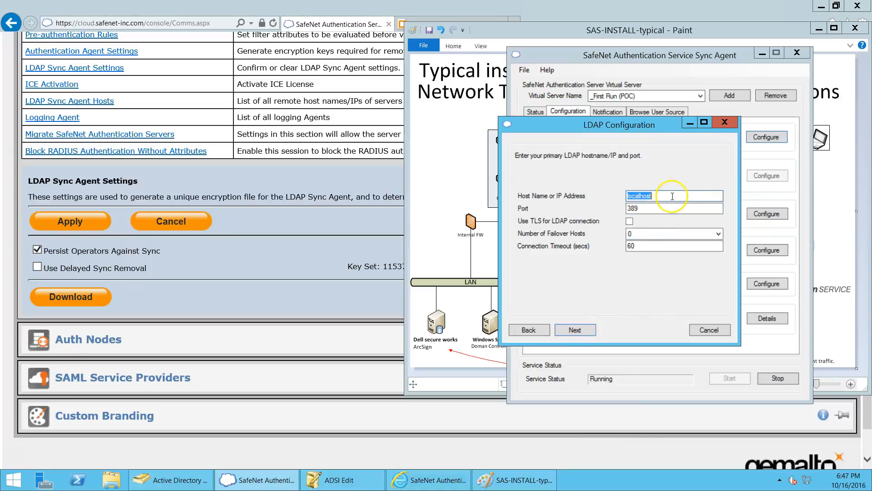
left_click(585, 330)
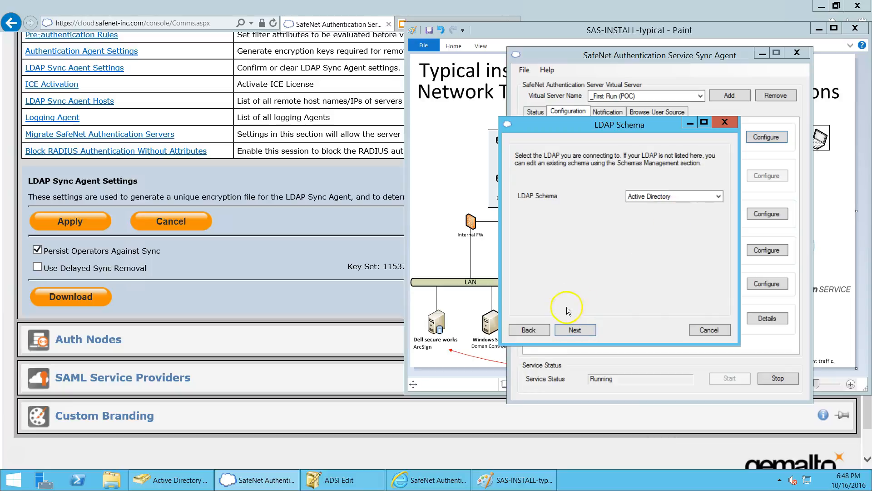
left_click(574, 330)
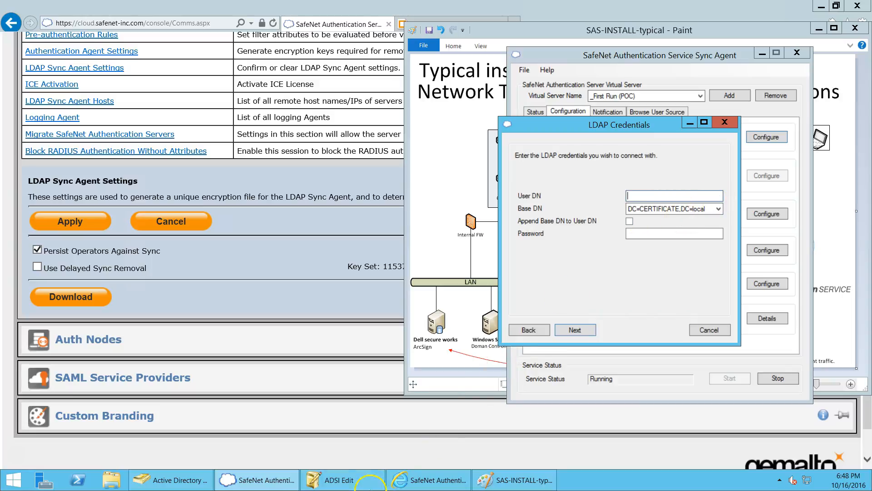
Step: Copy the Administrator's distinguishedName value from its properties in ADSI Edit
left_click(340, 485)
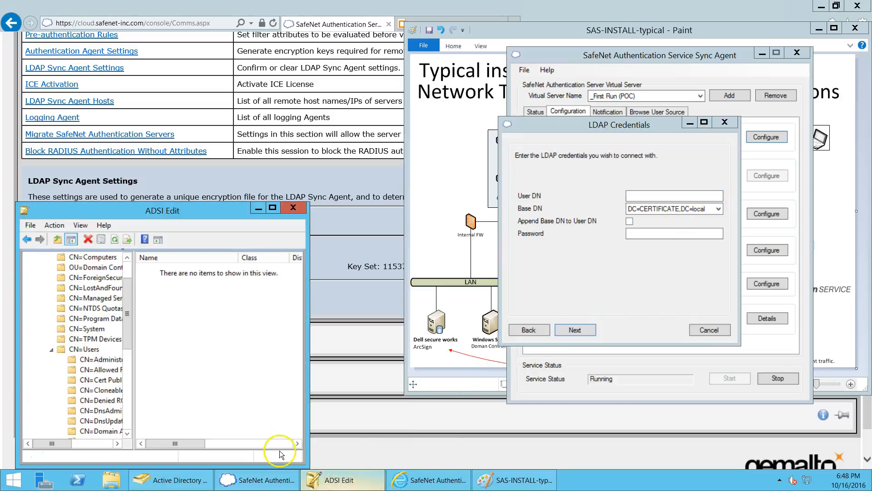
right_click(109, 364)
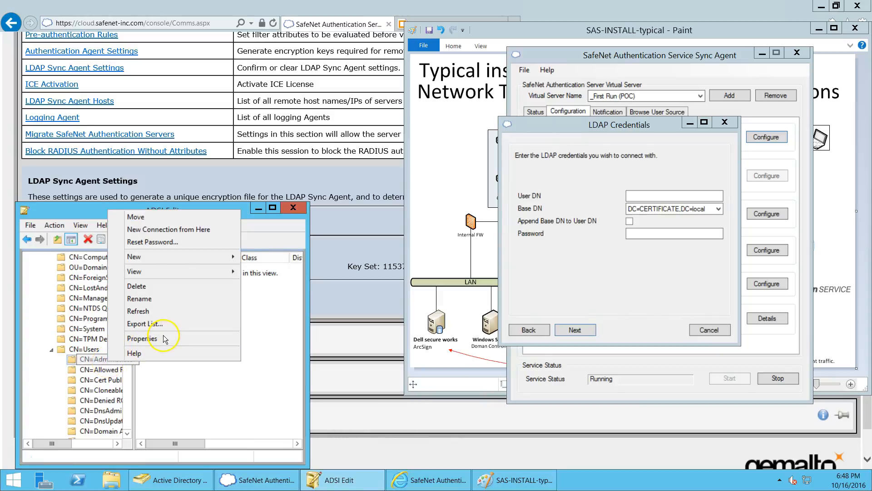
left_click(164, 339)
scroll(242, 295, "down", 10)
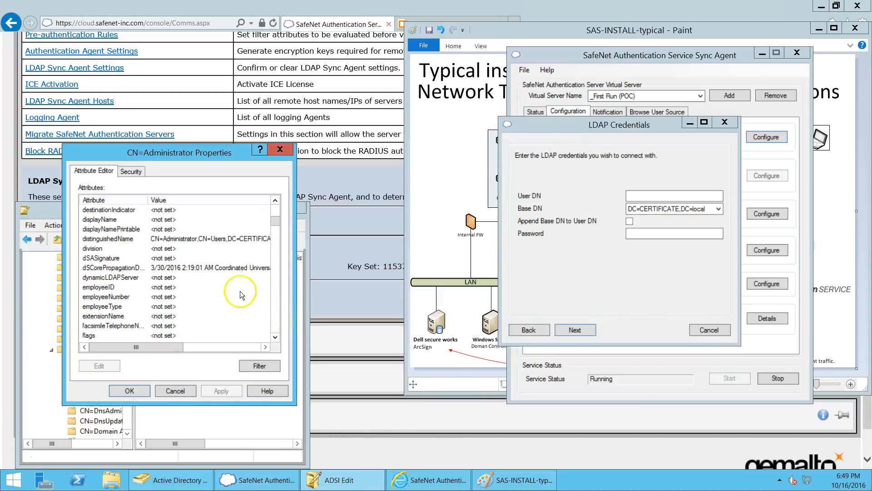
double_click(173, 240)
key("ctrl+c")
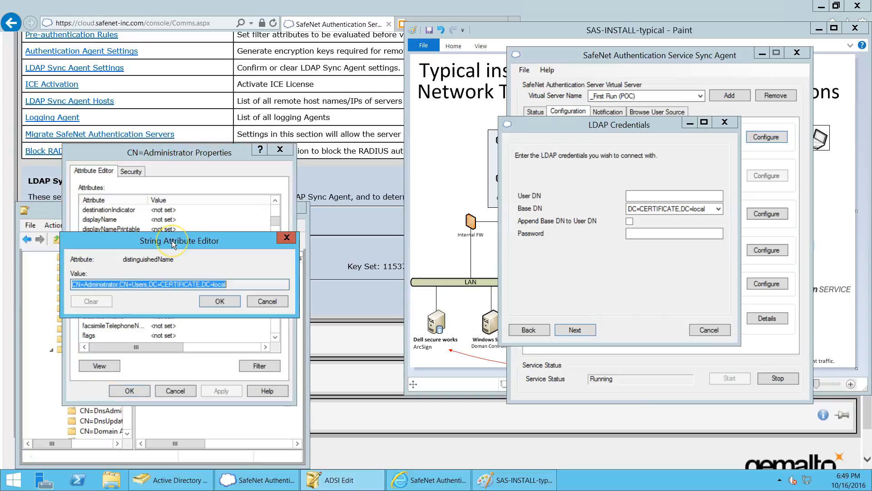
right_click(143, 285)
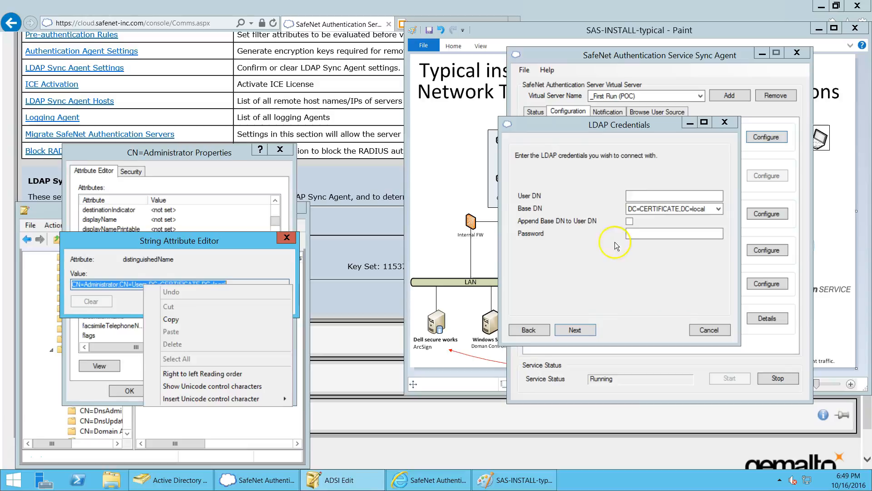
Step: Paste the DN as User DN, enter the account password, continue, and close the ADSI dialogs
left_click(643, 192)
key("ctrl+v")
left_click(652, 234)
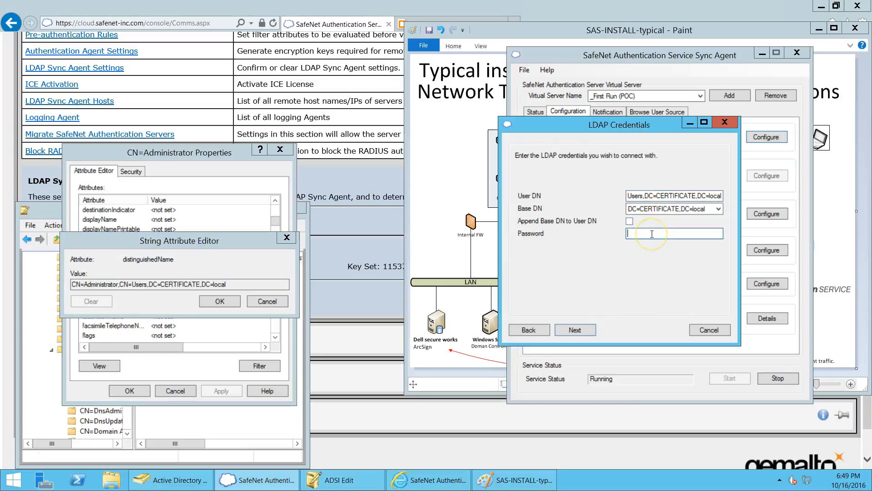
type("••••••••••")
key("BackSpace")
left_click(575, 330)
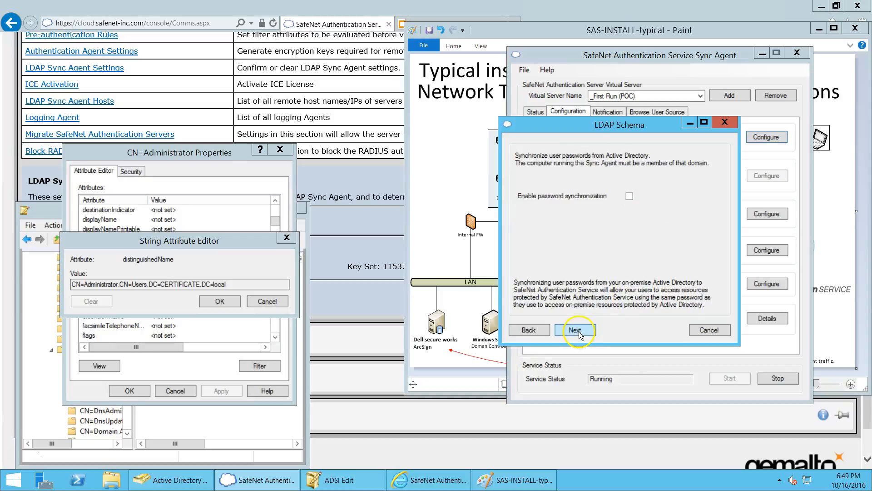
left_click(286, 237)
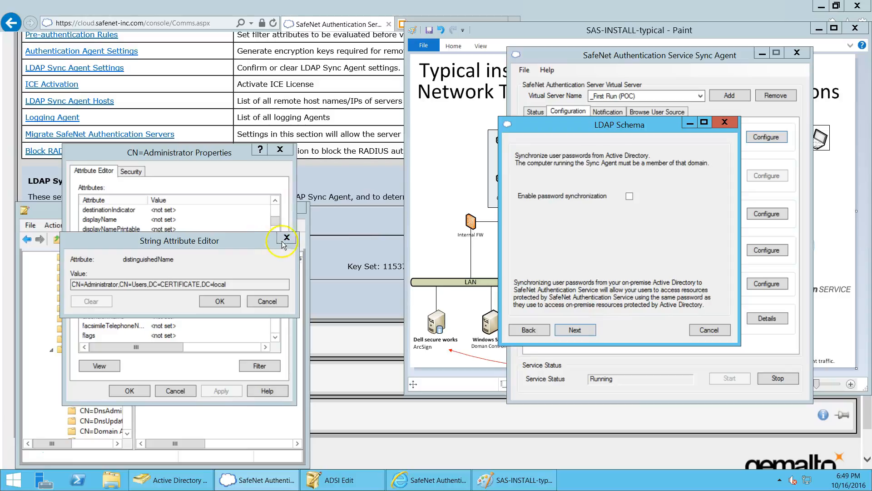
left_click(280, 149)
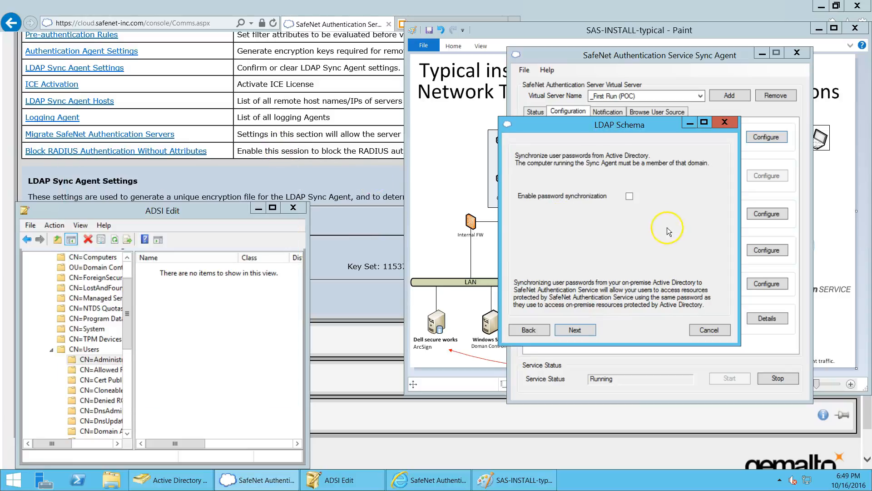
Step: Finish the LDAP user source without password synchronization
left_click(574, 330)
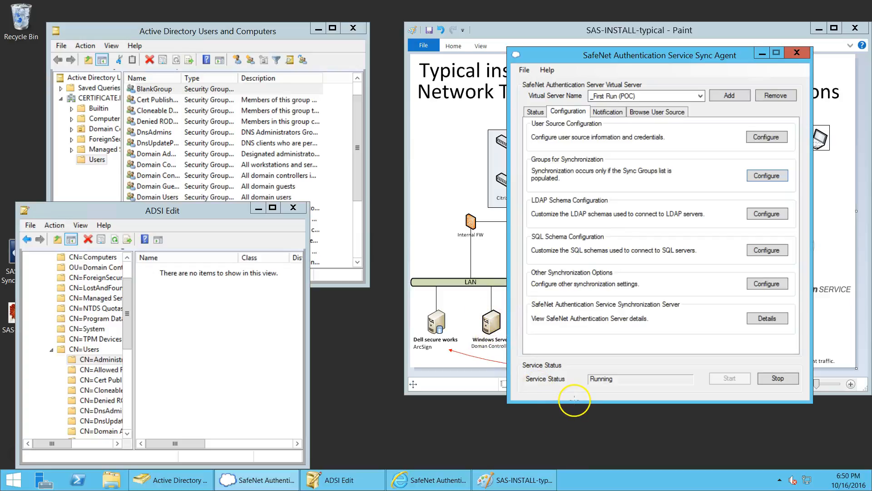
left_click(239, 481)
left_click(239, 482)
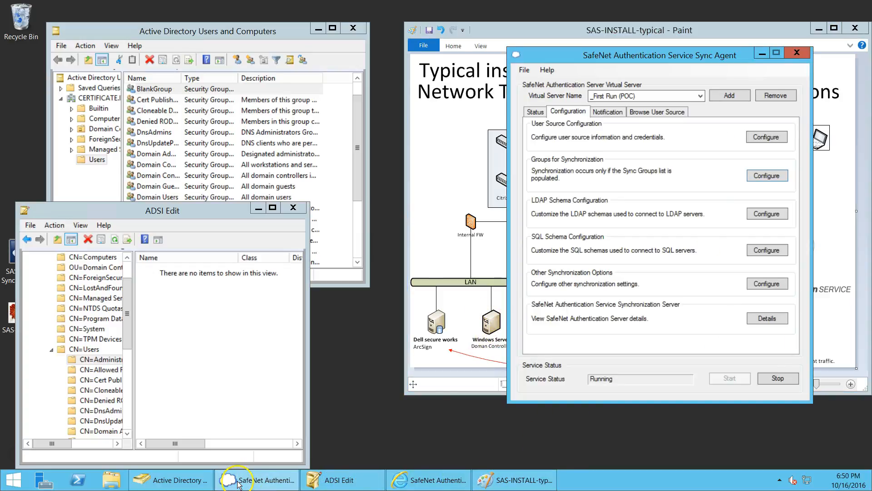
Step: Search groups for 'sas', add SAS-Users to the synchronized list, and confirm the change
left_click(772, 175)
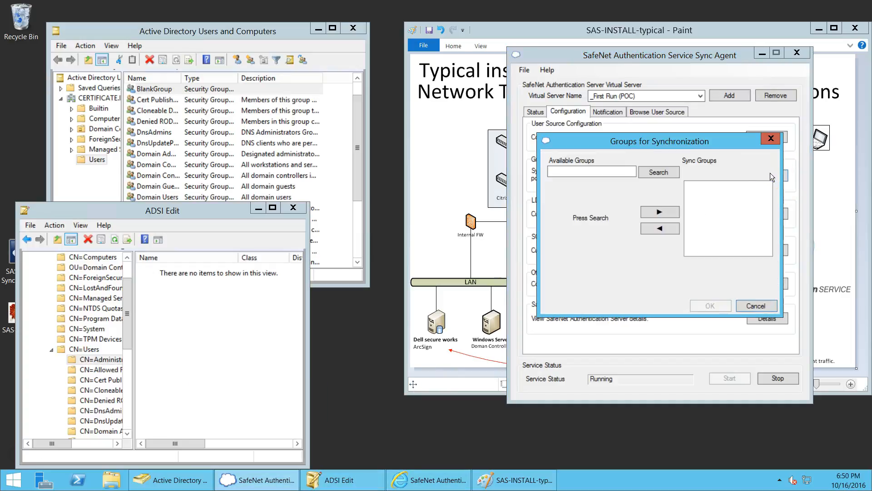
left_click(654, 172)
left_click(591, 172)
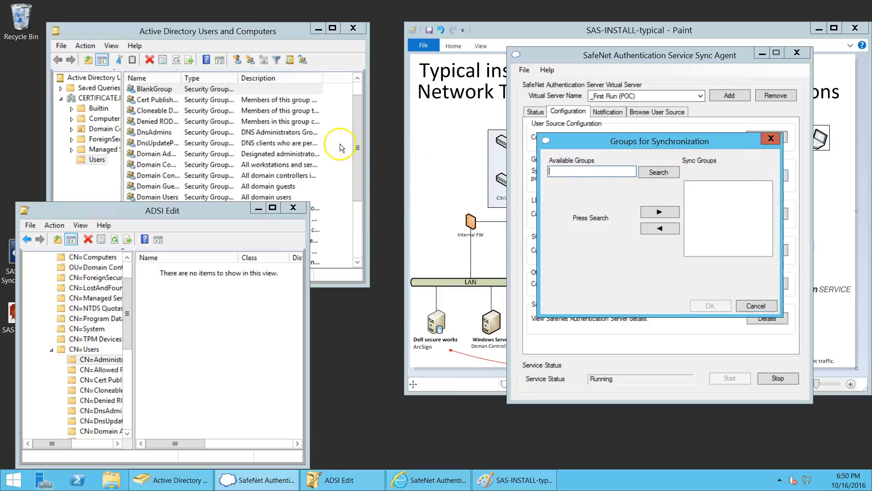
left_click(258, 208)
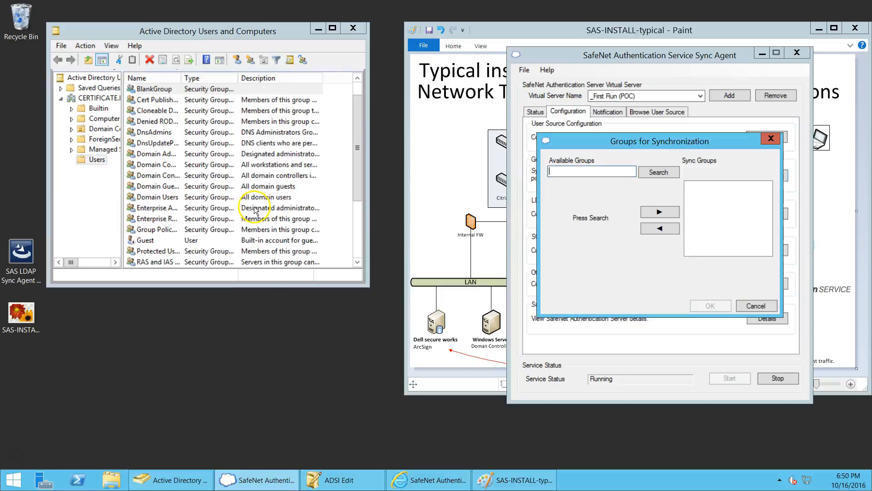
left_click_drag(357, 149, 358, 212)
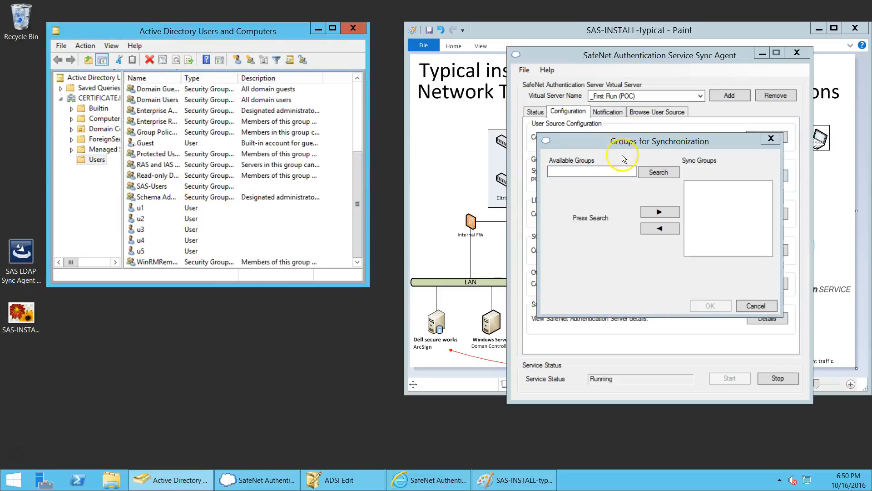
left_click(609, 171)
type("sas")
left_click(654, 172)
left_click(584, 188)
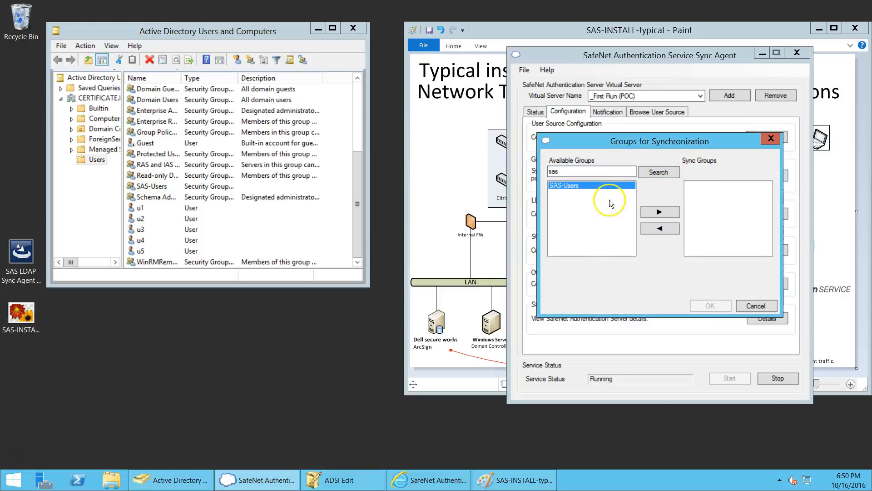
left_click(660, 212)
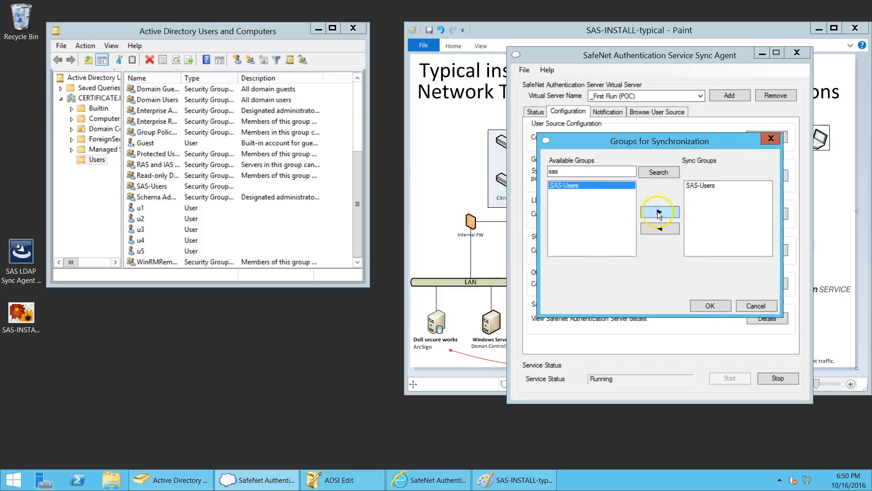
left_click(711, 304)
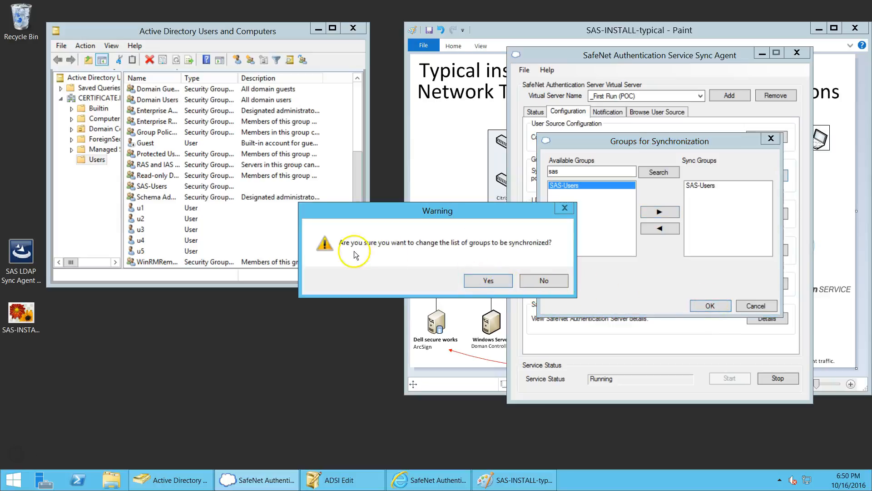
left_click(489, 282)
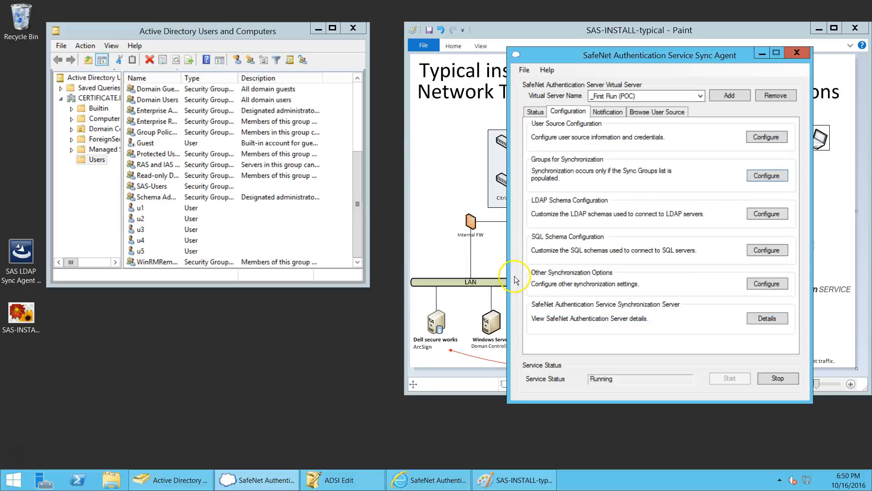
Step: Check that the SAS-Users Members tab lists u1, u2 and u3, then cancel out
double_click(150, 186)
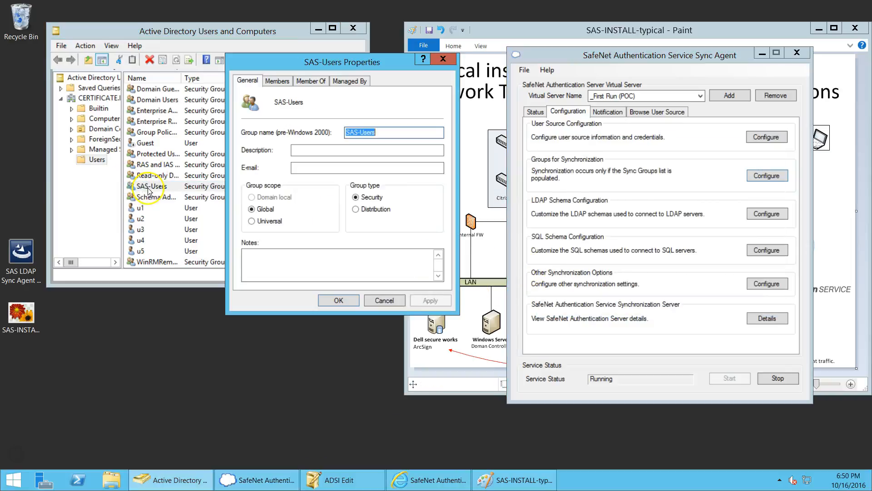
left_click(277, 80)
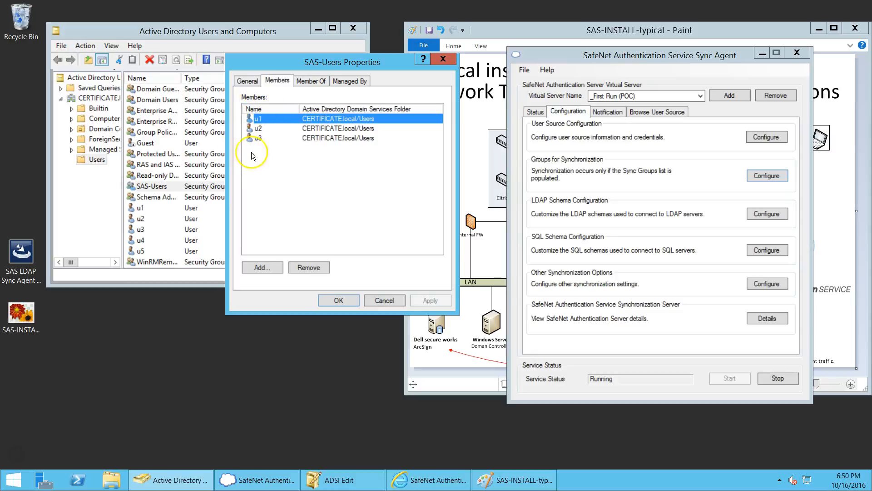
left_click(380, 301)
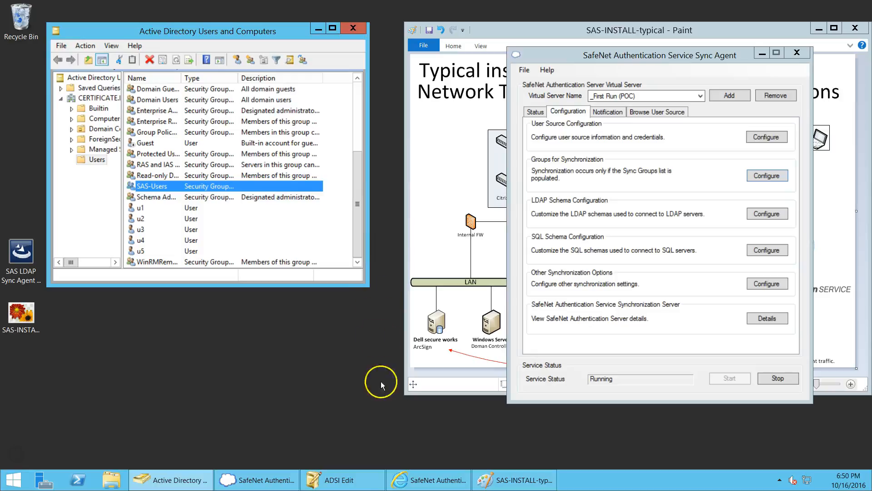
Step: Search the SafeNet console's Assignment page, which still lists only demouser and xxfirst
left_click(425, 479)
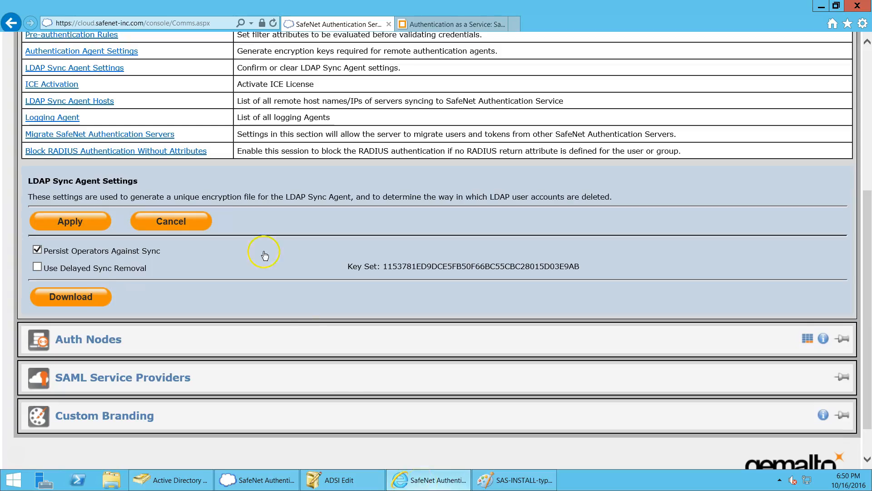
scroll(263, 245, "up", 5)
left_click(115, 165)
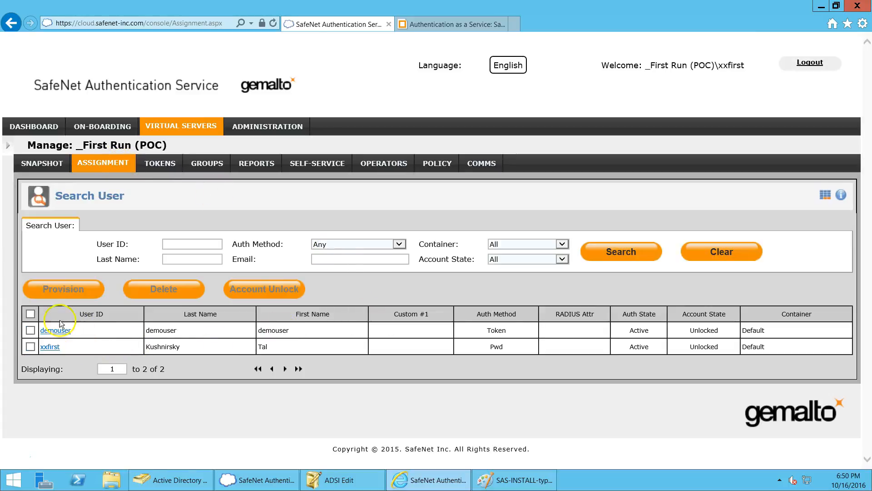
left_click(617, 253)
Step: Stop the Sync Agent service from its Status tab
left_click(821, 9)
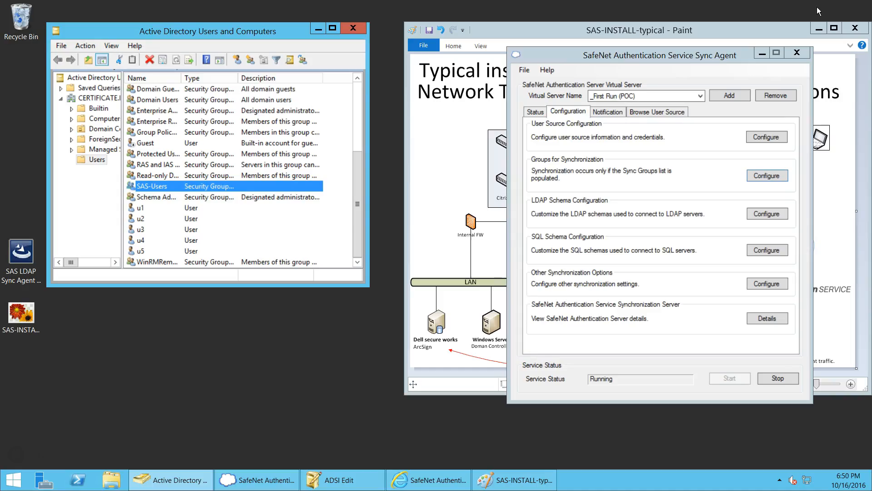
left_click(536, 111)
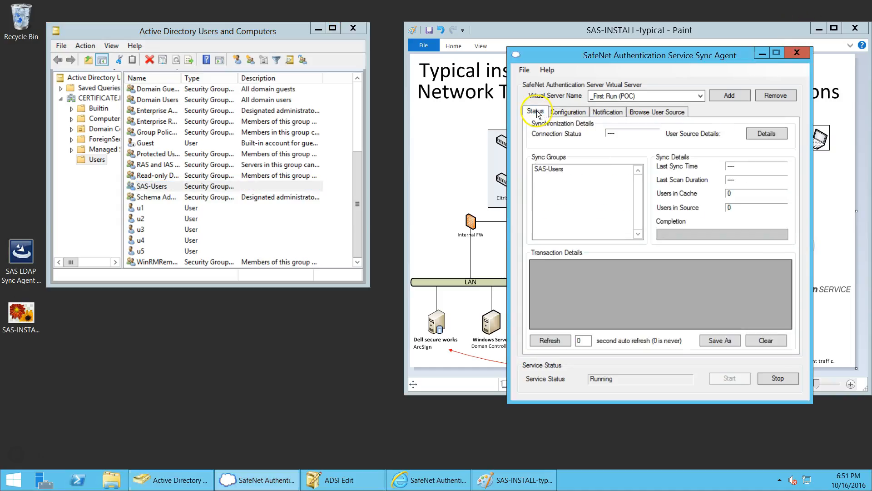
left_click(785, 380)
left_click(447, 281)
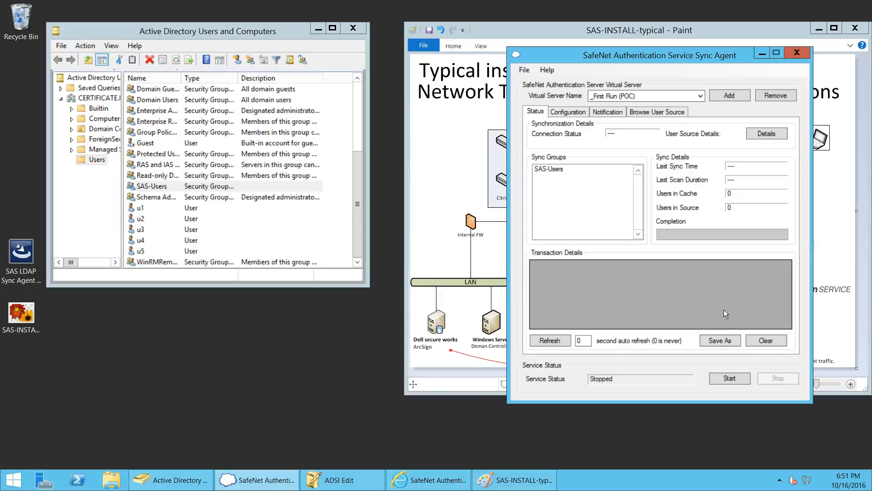
Step: Set auto refresh to 1 second and start the service, which logs Not Permitted
double_click(585, 341)
type("1")
left_click(730, 378)
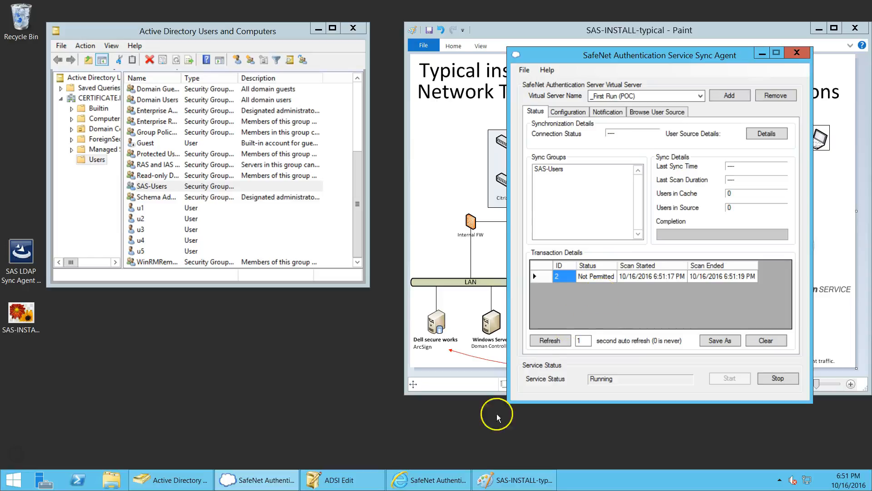
left_click(456, 471)
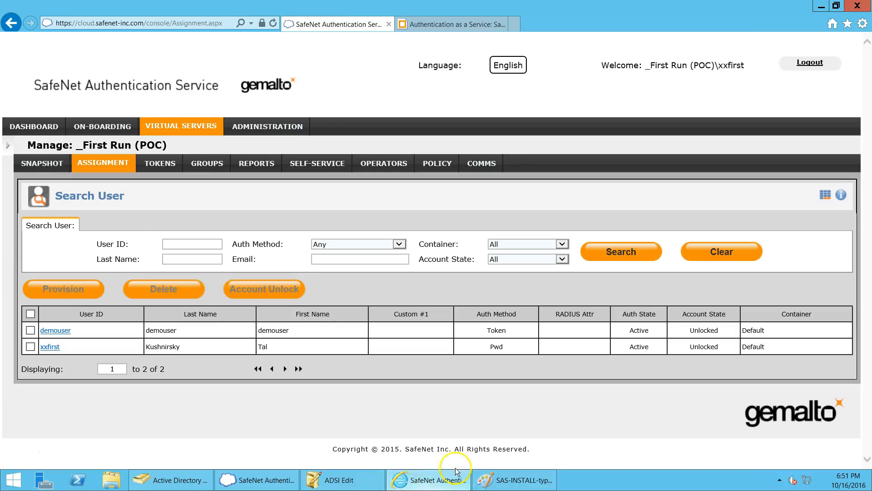
Step: Set sync agent host DC-01 (10.0.0.50) to Allowed under COMMS > LDAP Sync Agent Hosts
left_click(482, 163)
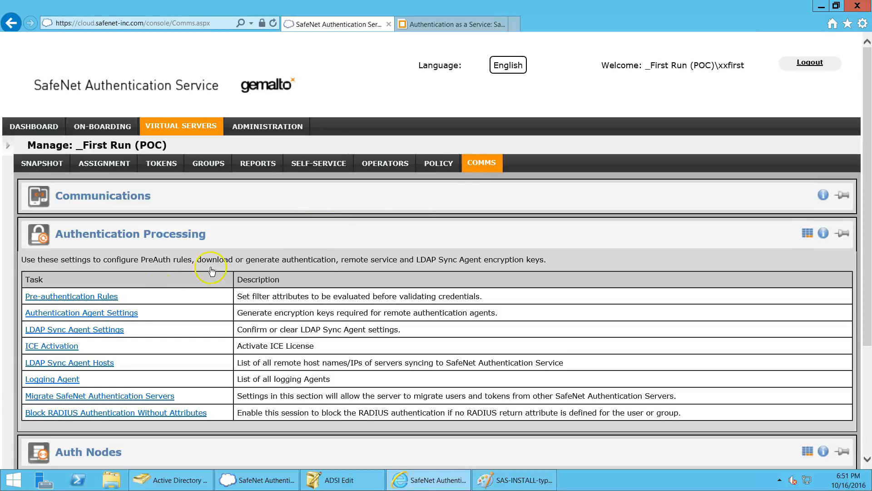
left_click(112, 362)
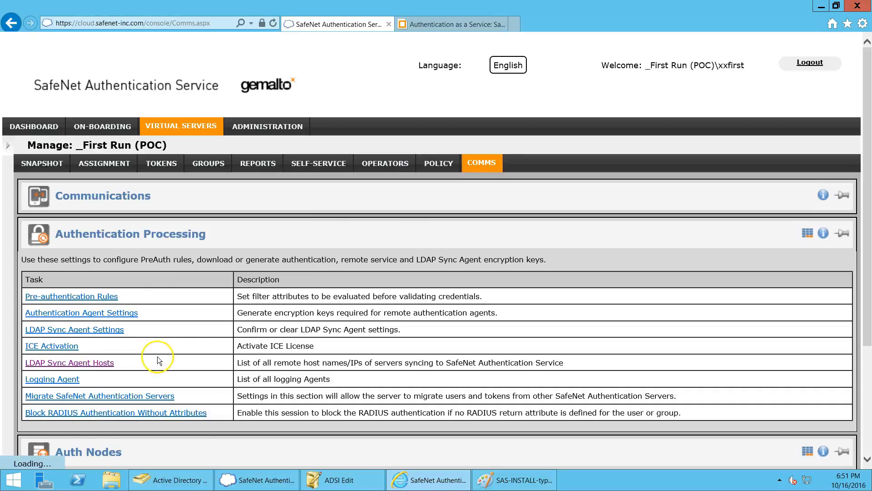
scroll(188, 335, "down", 5)
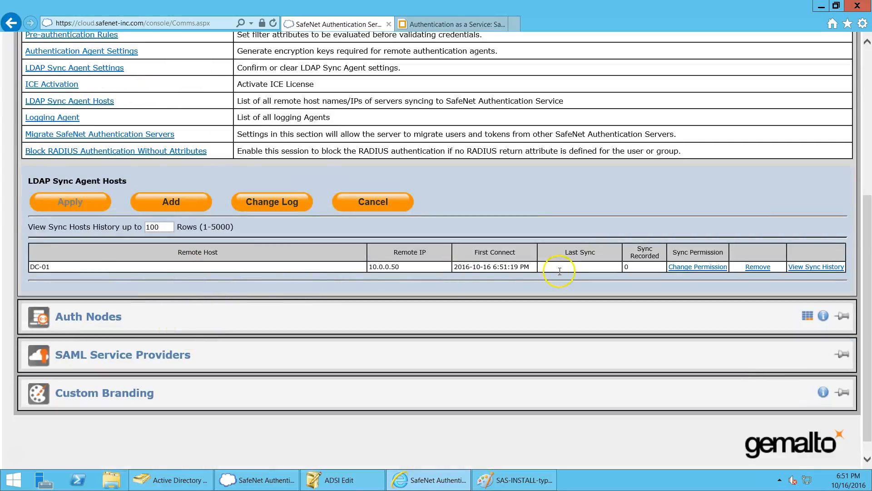
left_click(706, 269)
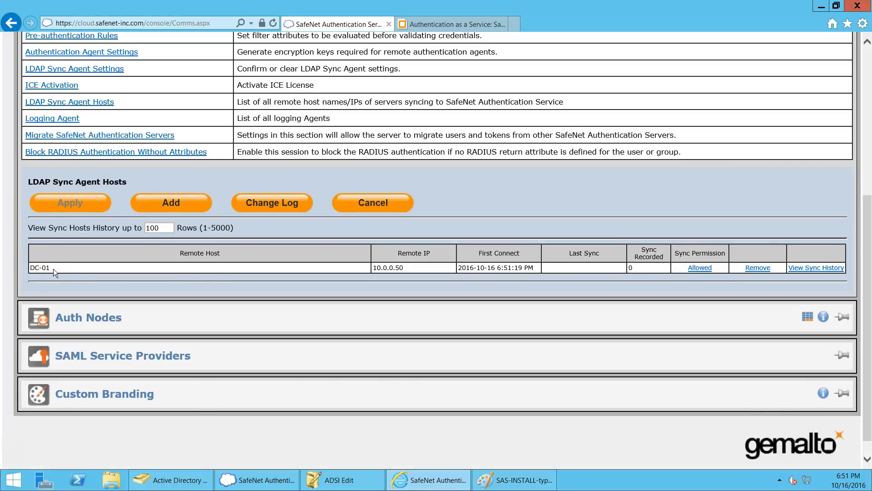
left_click(822, 8)
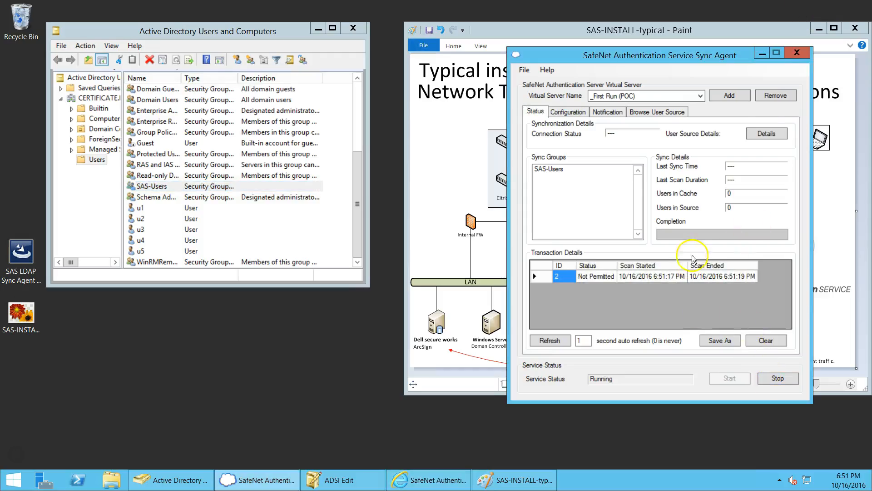
Step: Stop and restart the Sync Agent so transaction 3 completes with 3 users in source and cache
left_click(778, 378)
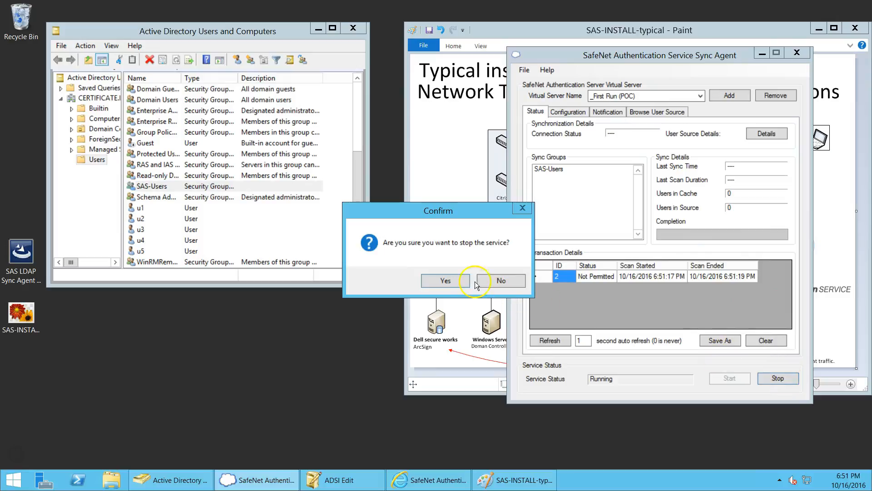
left_click(445, 281)
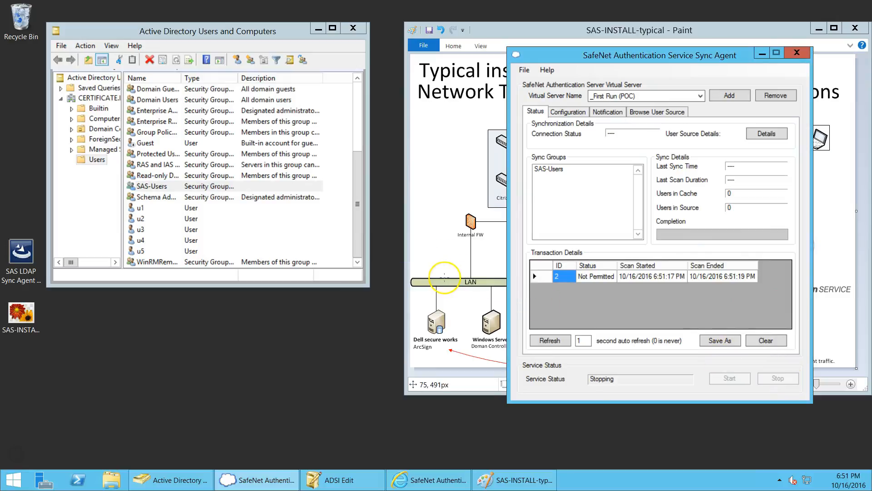
left_click(734, 381)
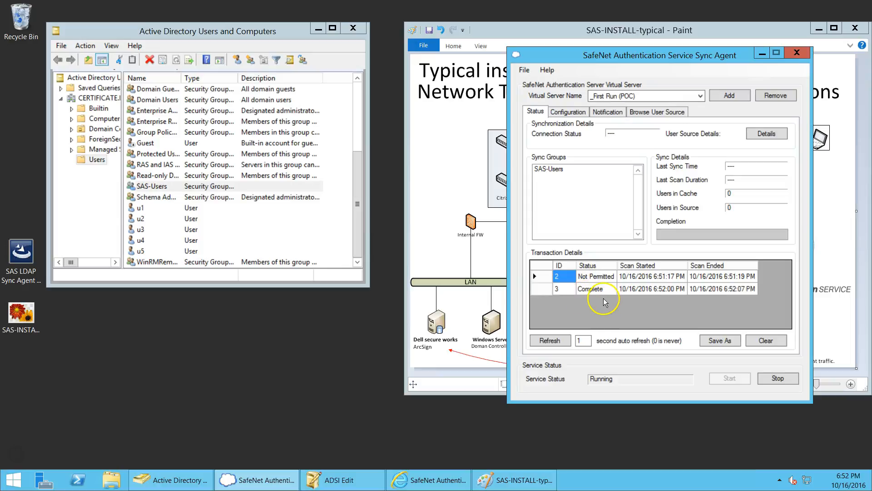
left_click_drag(722, 53, 309, 44)
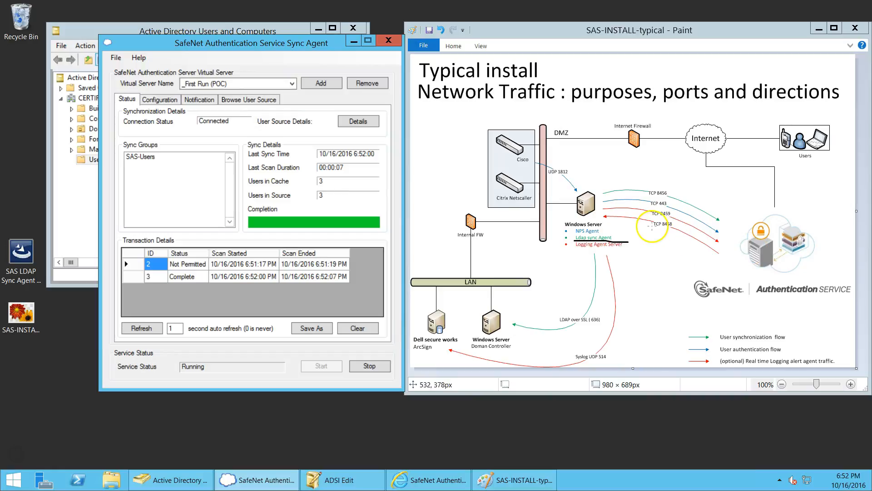
left_click_drag(275, 45, 707, 34)
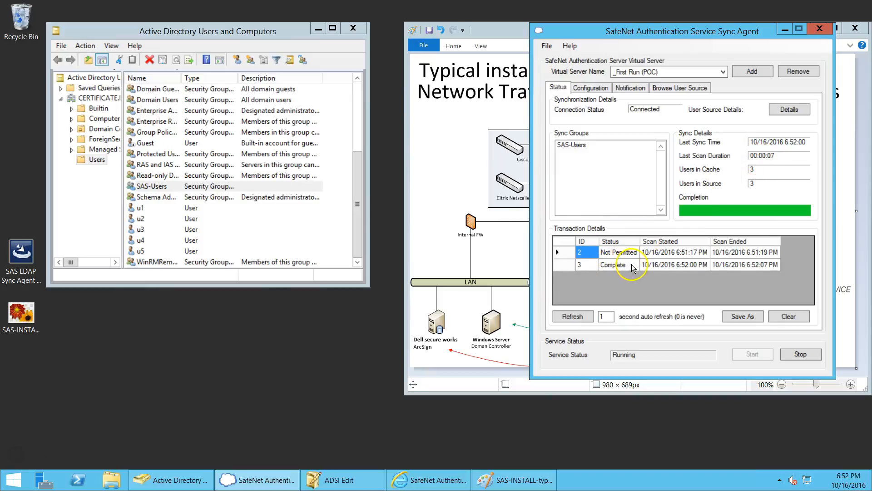
Step: Refresh the Comms page and review DC-01's sync history: 3 users and 1 group processed
left_click(427, 480)
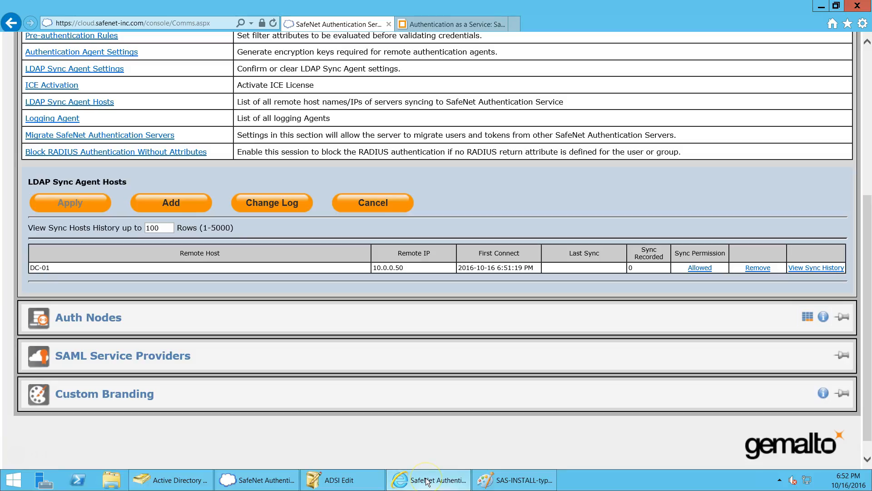
scroll(236, 192, "up", 5)
scroll(234, 192, "down", 5)
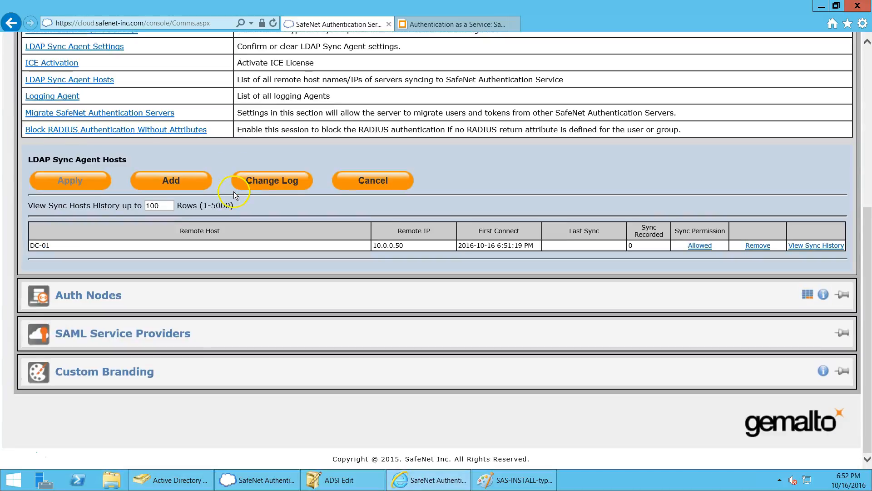
left_click(273, 23)
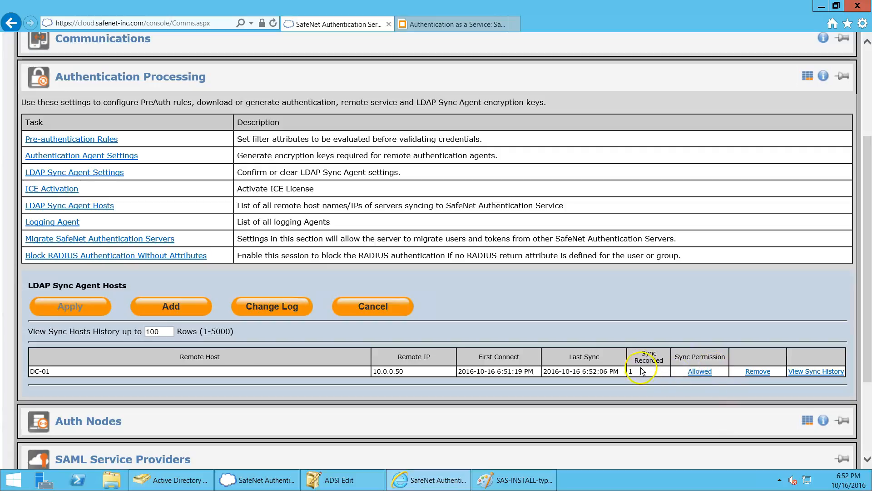
left_click(799, 374)
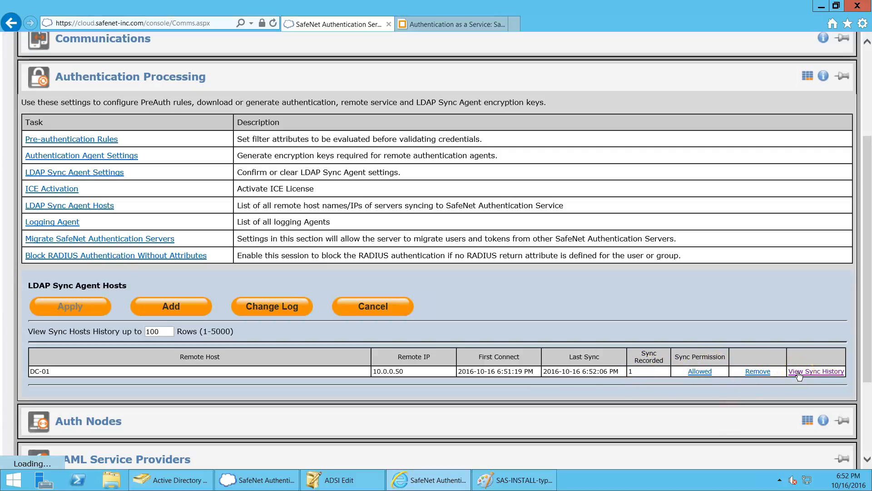
scroll(772, 337, "down", 4)
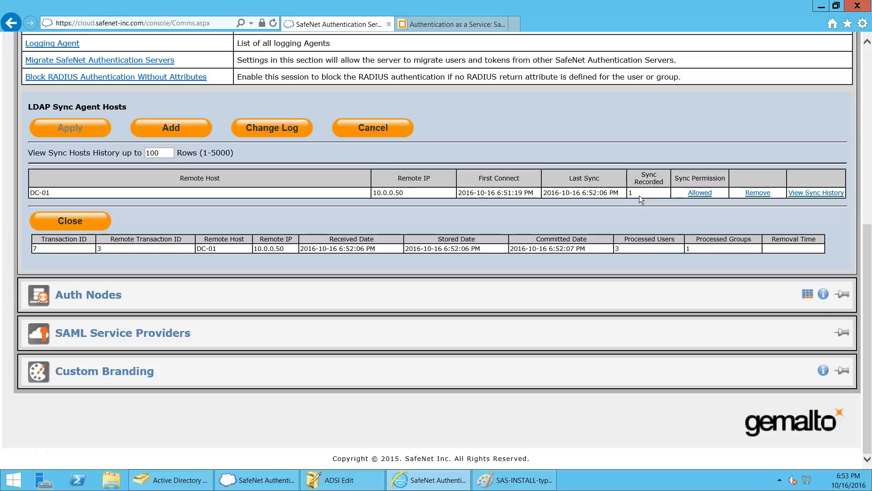
scroll(622, 200, "up", 8)
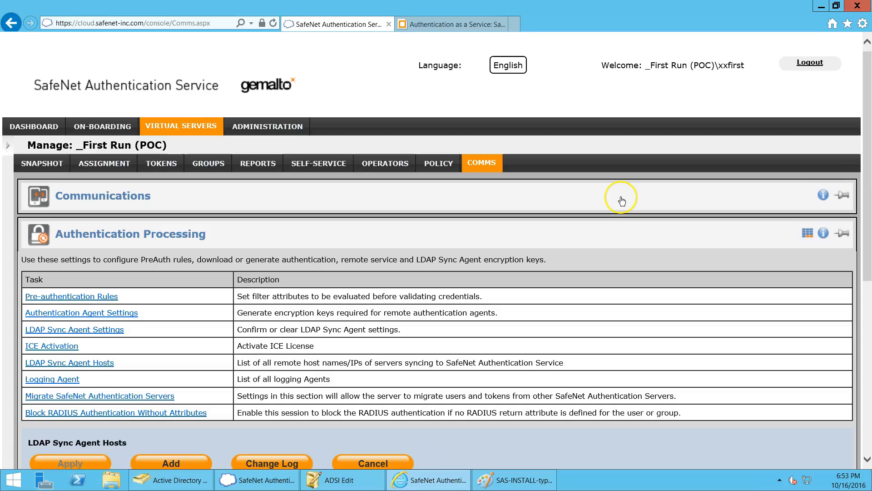
Step: Open the User Detail page for synced user u1 from Assignment
left_click(111, 166)
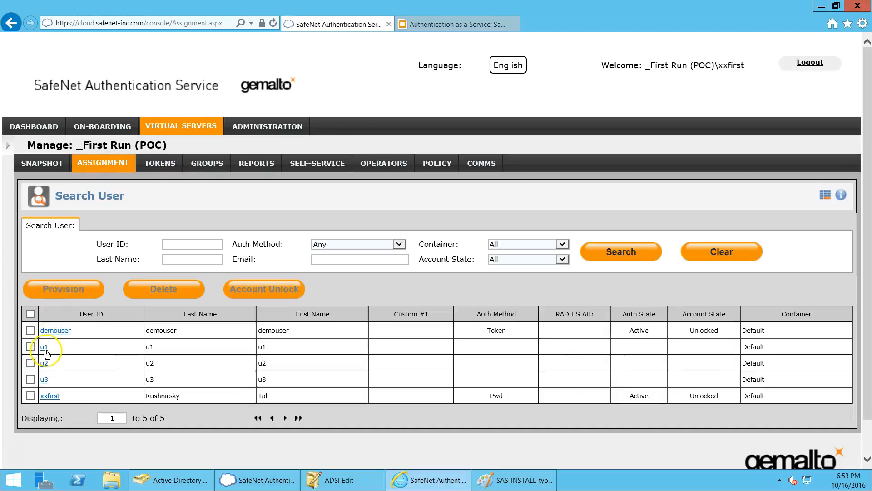
left_click(44, 348)
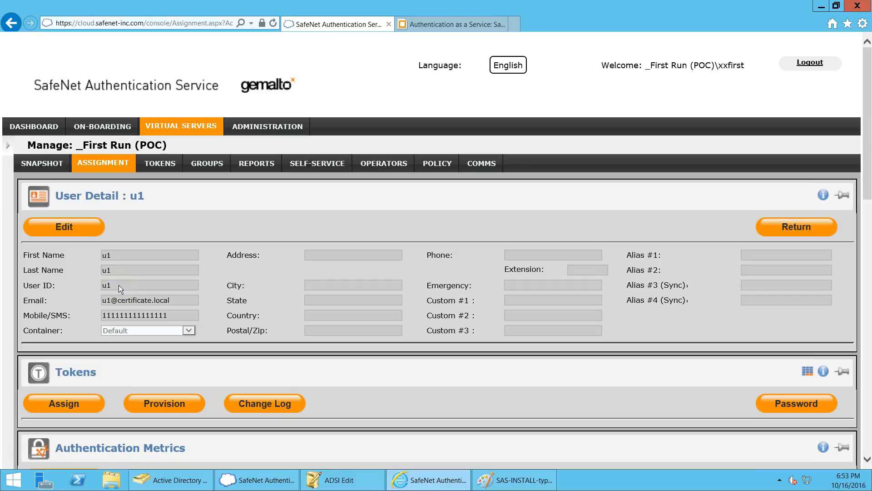
scroll(118, 285, "down", 3)
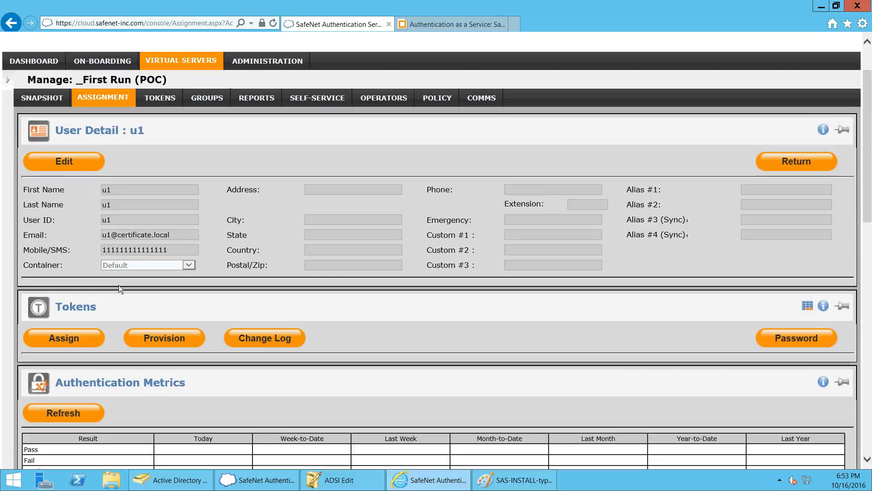
Step: Open token provisioning for u1 and cancel without provisioning anything
left_click(167, 339)
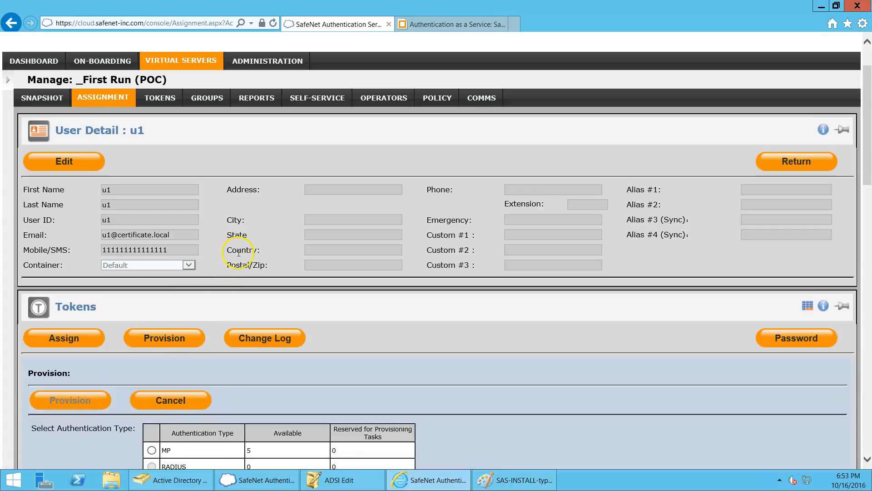
scroll(238, 252, "down", 9)
scroll(238, 255, "down", 3)
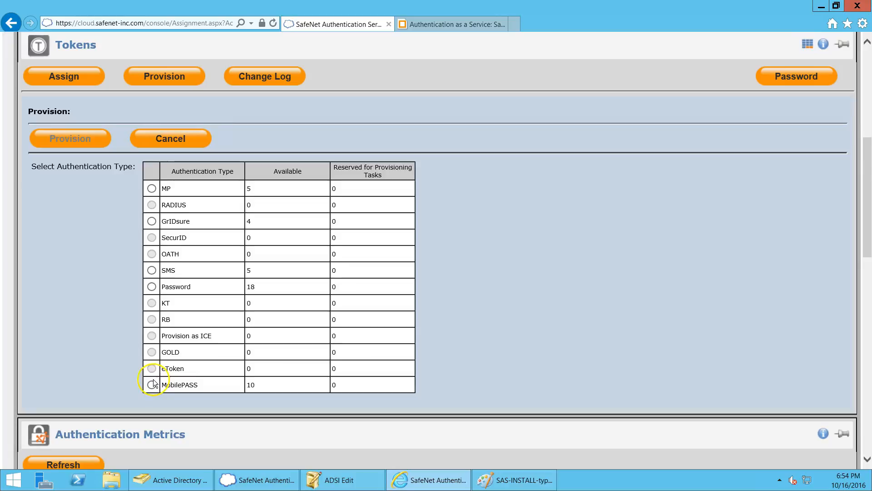
left_click(171, 139)
scroll(182, 161, "up", 5)
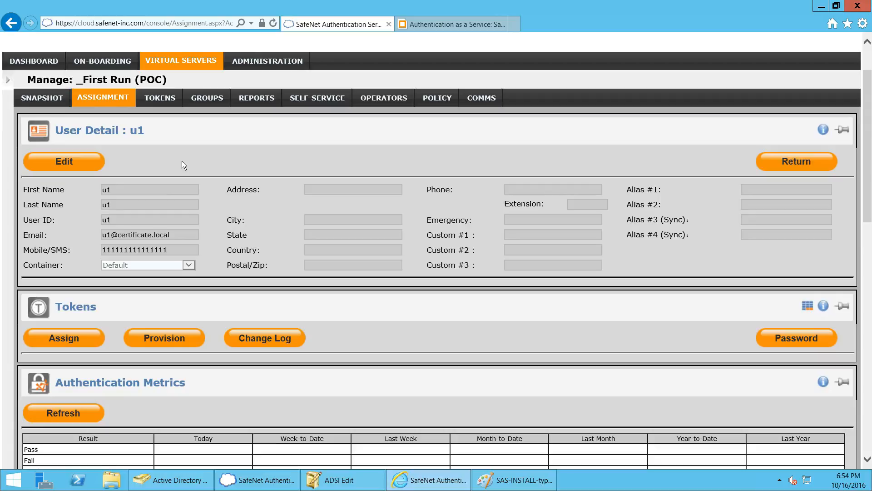
Step: Save u1-admin as u1's Alias #1, then log out of the console
left_click_drag(111, 222, 98, 220)
left_click(64, 163)
left_click(762, 197)
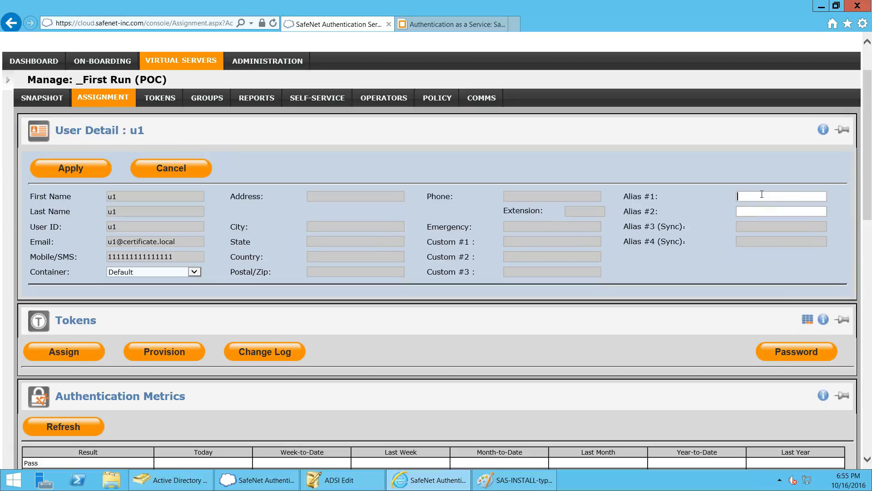
type("u1-admin")
left_click(770, 212)
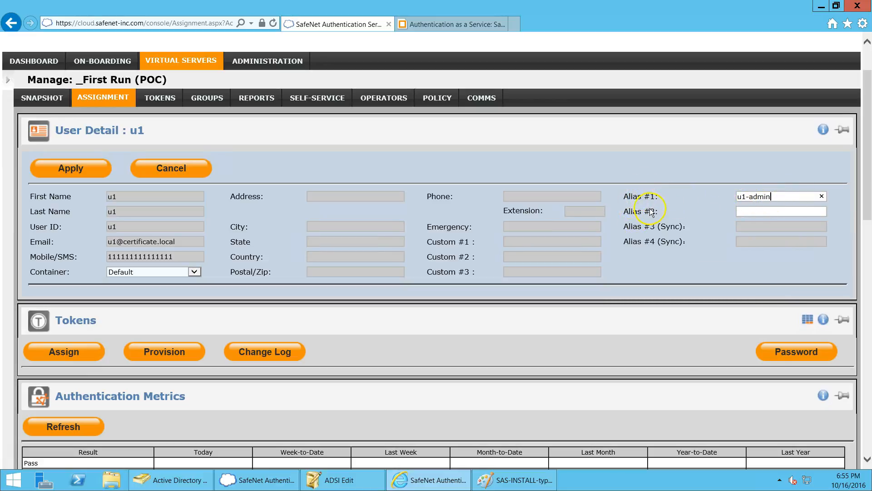
left_click(63, 175)
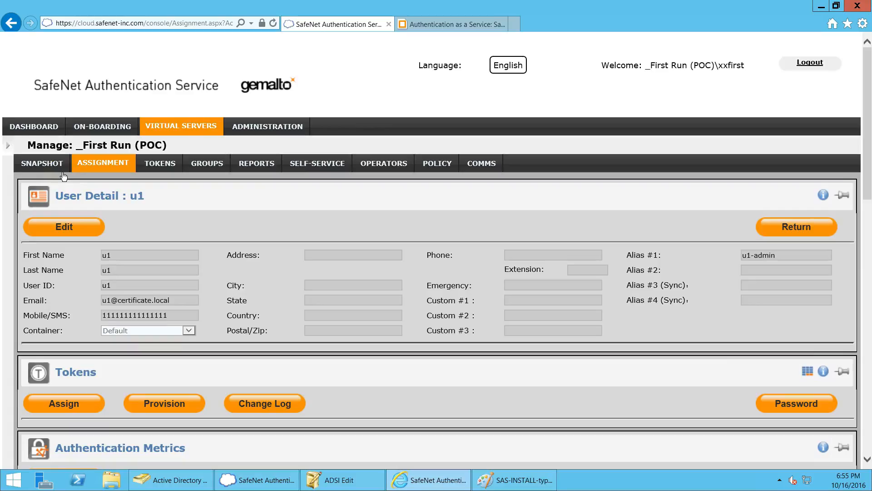
left_click(810, 63)
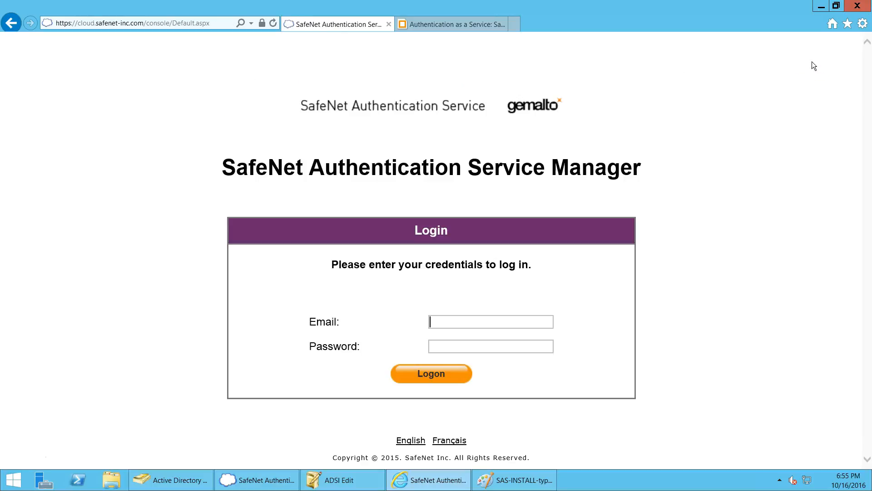
Step: Log back in with the operator's saved e-mail and password
left_click(487, 322)
left_click(489, 321)
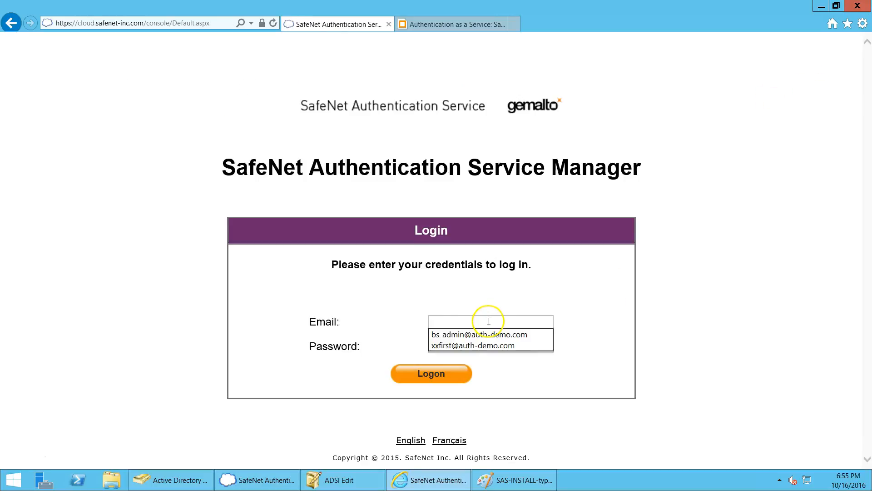
left_click(485, 346)
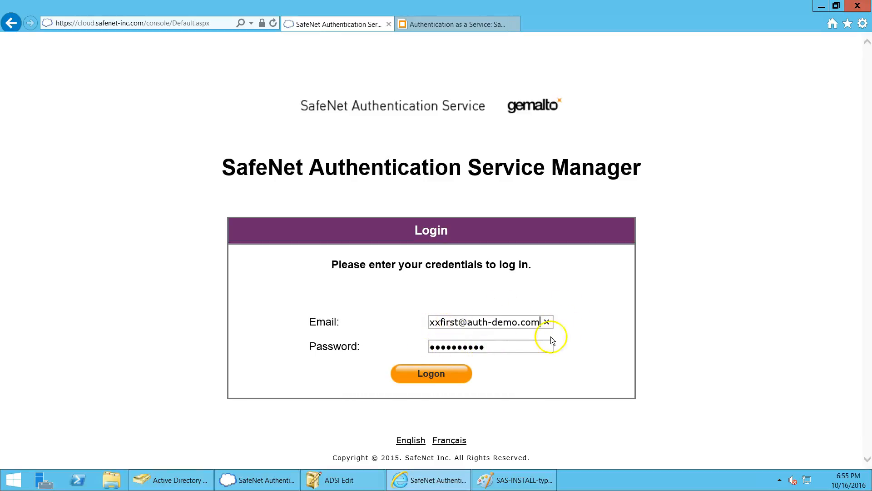
left_click(427, 376)
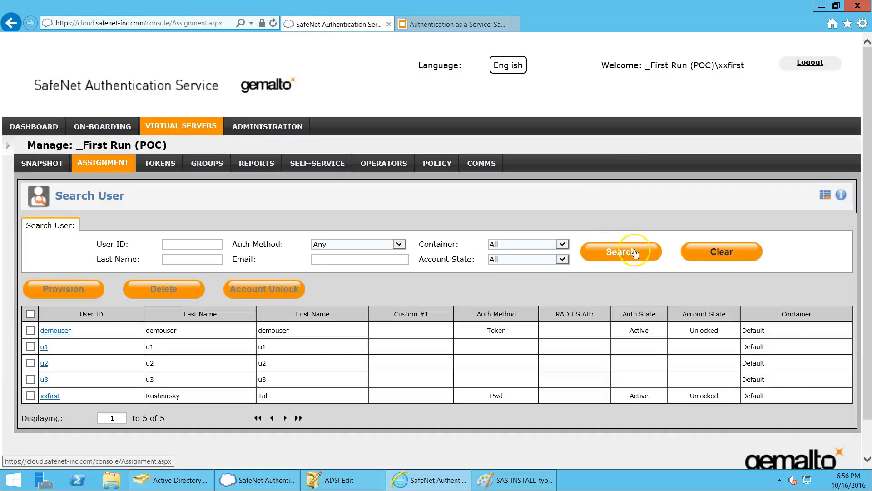
Step: Reopen u1's details, verify Alias #1 reads u1-admin, and minimize Internet Explorer
left_click(45, 348)
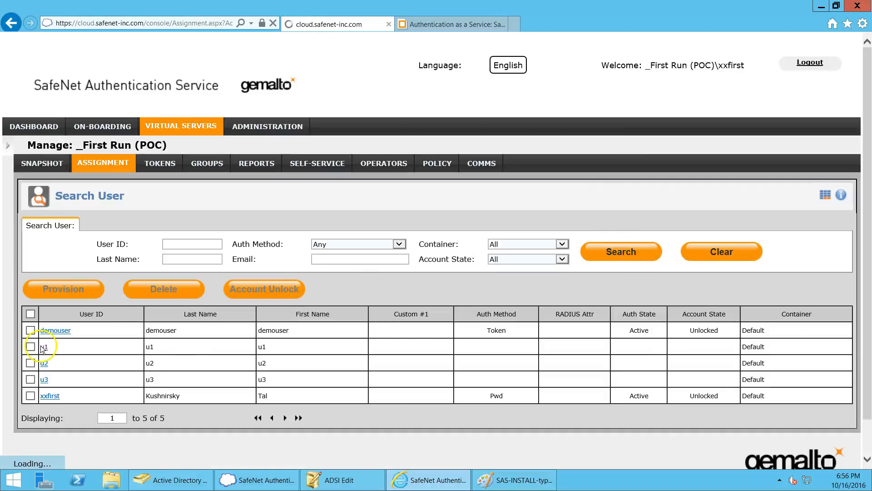
left_click(176, 197)
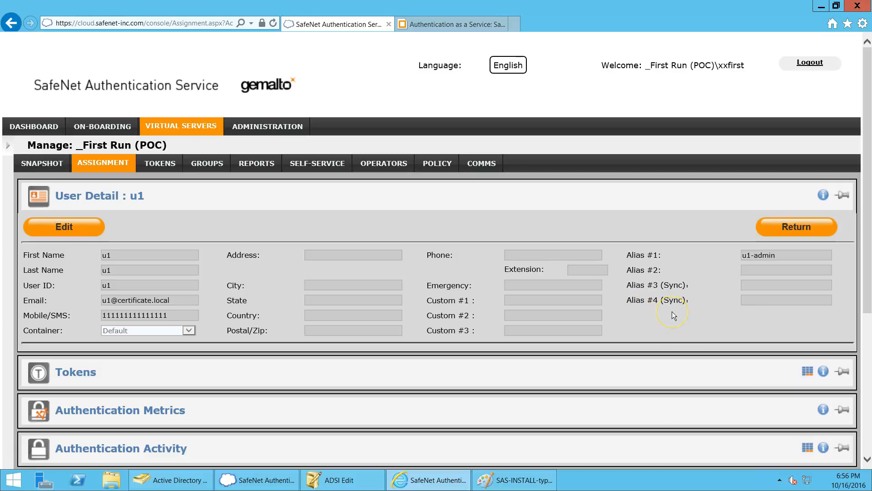
left_click(737, 300)
left_click(821, 7)
Step: Return to the Sync Agent and open LDAP Schema Configuration from the Configuration tab
left_click(677, 251)
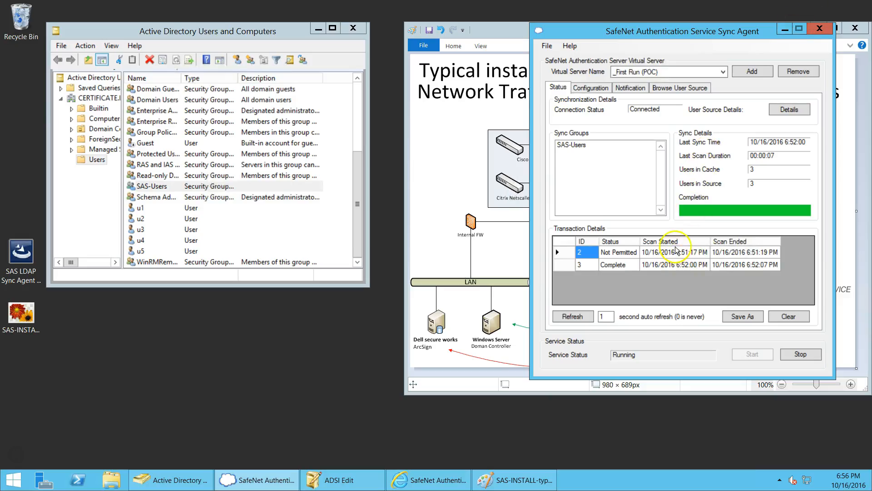
left_click(597, 87)
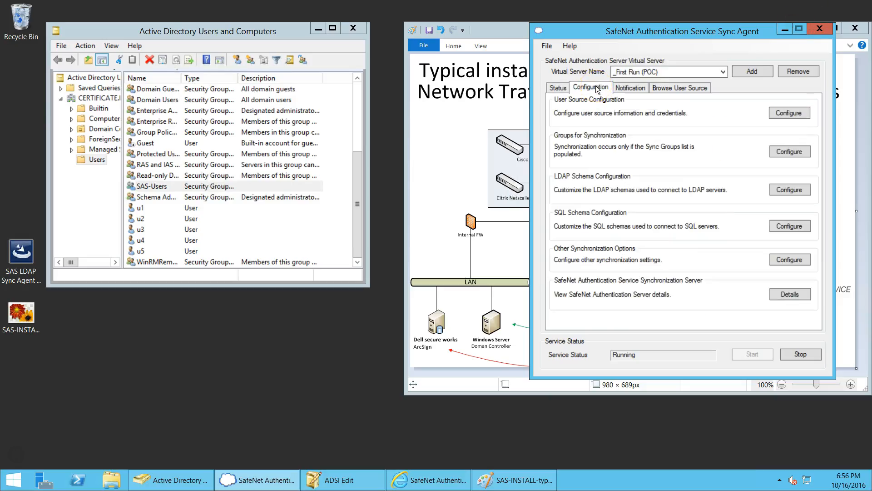
left_click(622, 157)
left_click(789, 190)
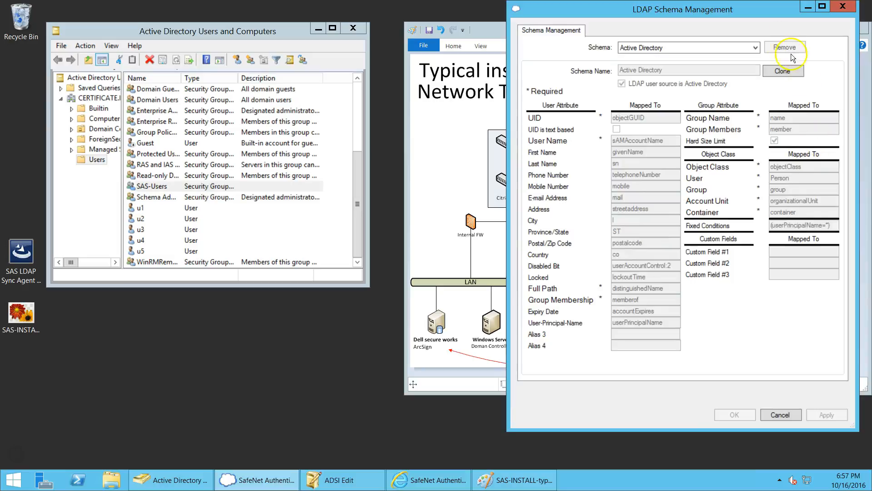
Step: Select the Active Directory schema and clone it as Active Directory_1
left_click(754, 49)
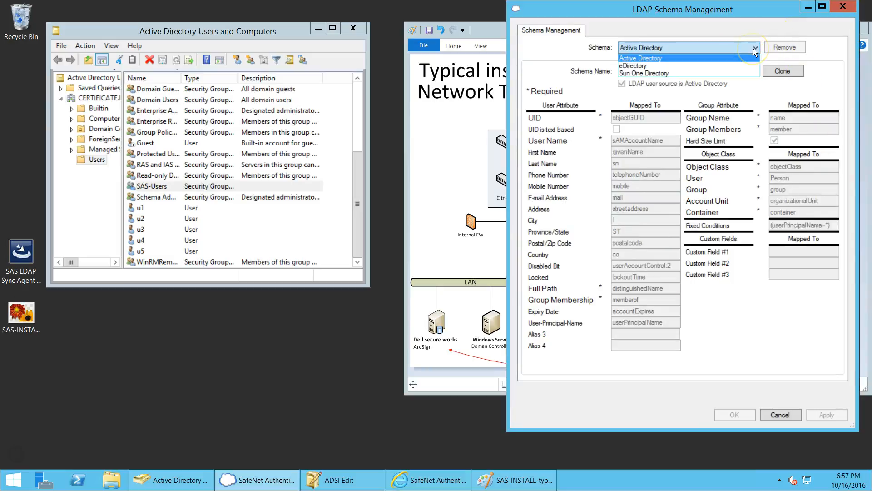
left_click(672, 58)
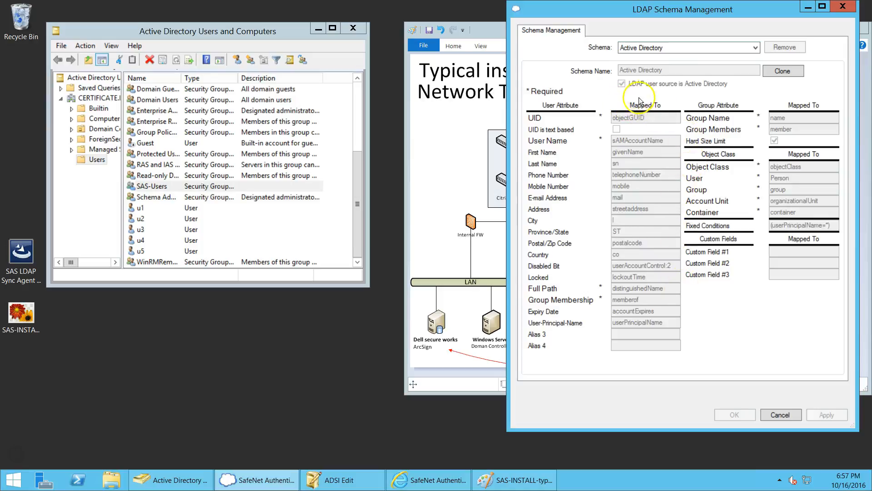
left_click(779, 70)
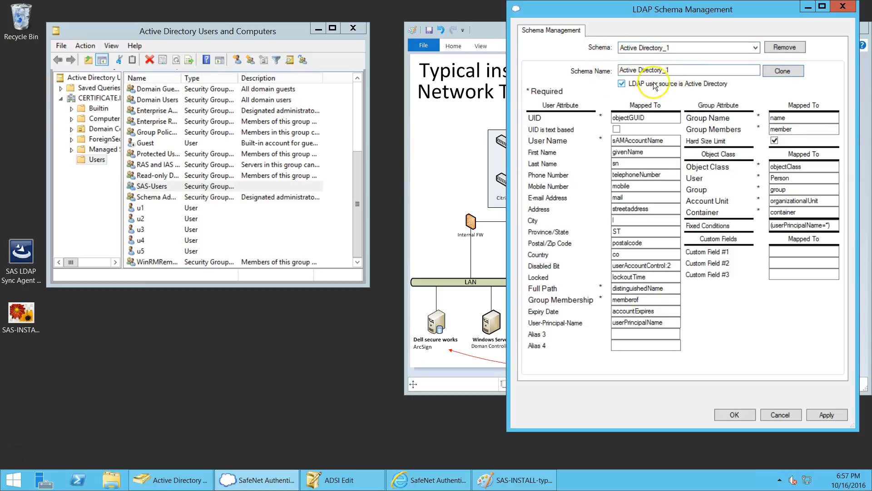
Step: Copy the attribute name mail from E-mail Address and enter it as Alias 3's Mapped To value
left_click(624, 335)
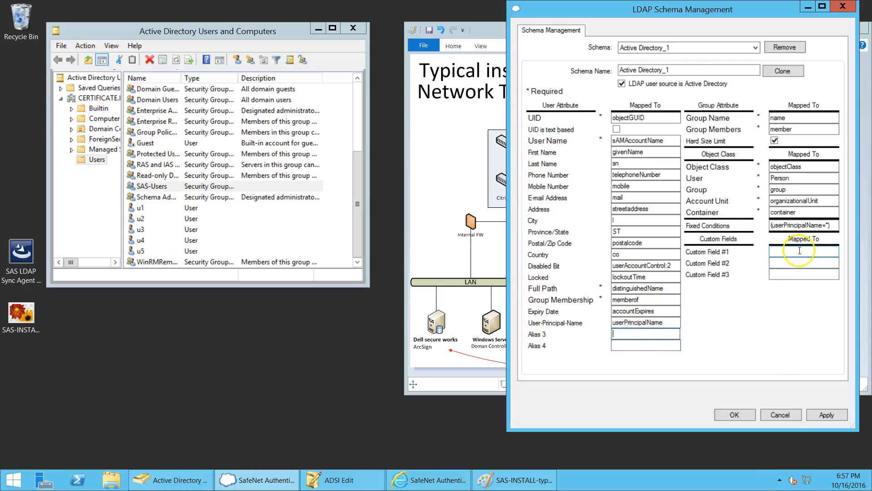
left_click(799, 252)
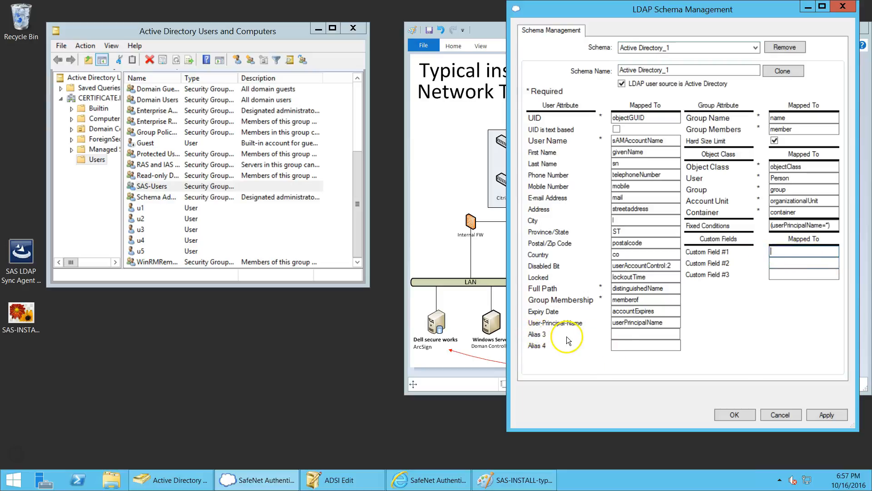
left_click_drag(631, 200, 584, 196)
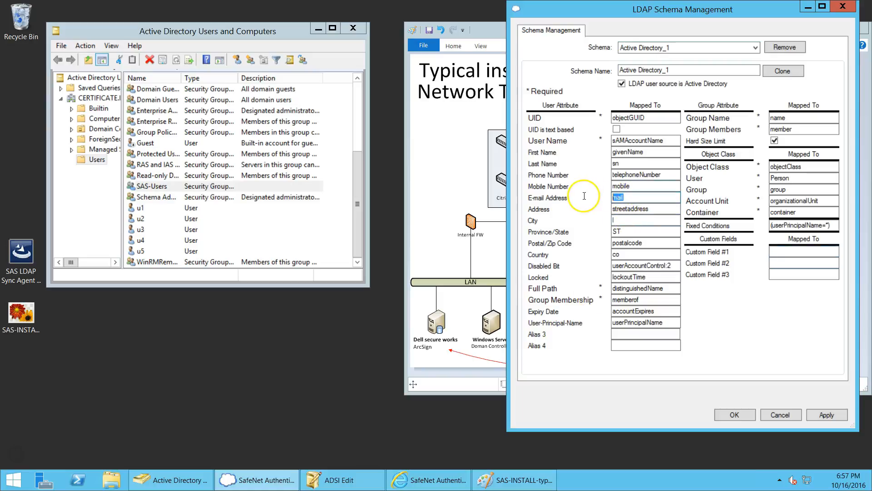
left_click(643, 335)
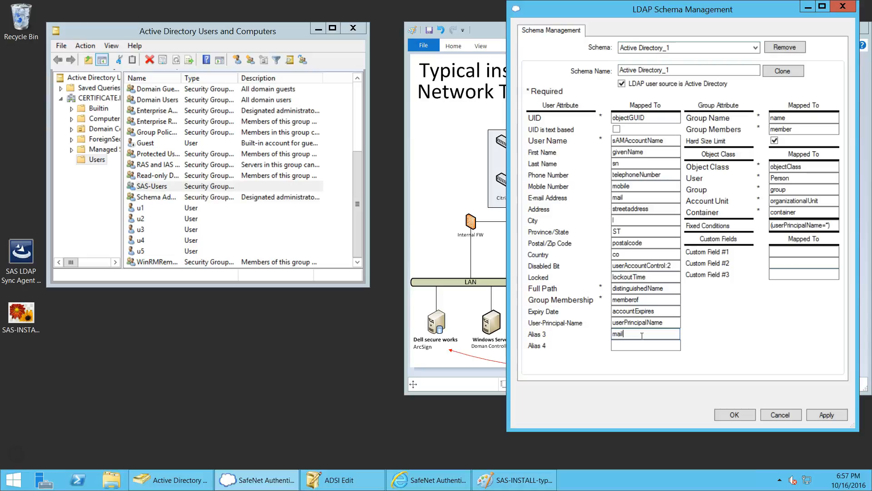
left_click(789, 250)
Step: Open CN=u1's attribute list in ADSI Edit and scroll to its office attribute
double_click(140, 210)
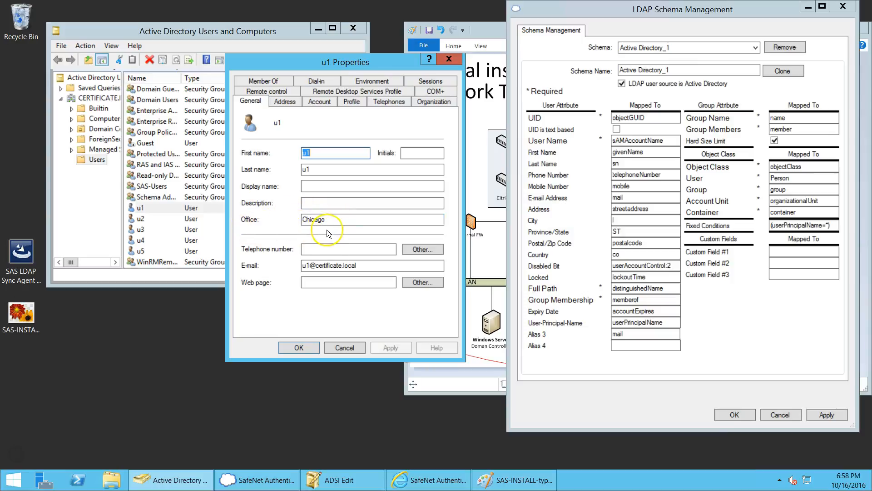
left_click(344, 348)
left_click(339, 479)
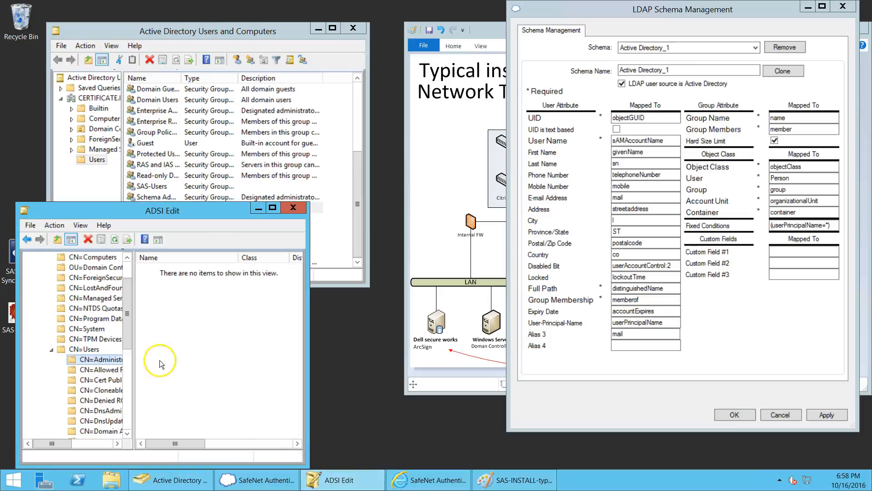
scroll(98, 363, "down", 6)
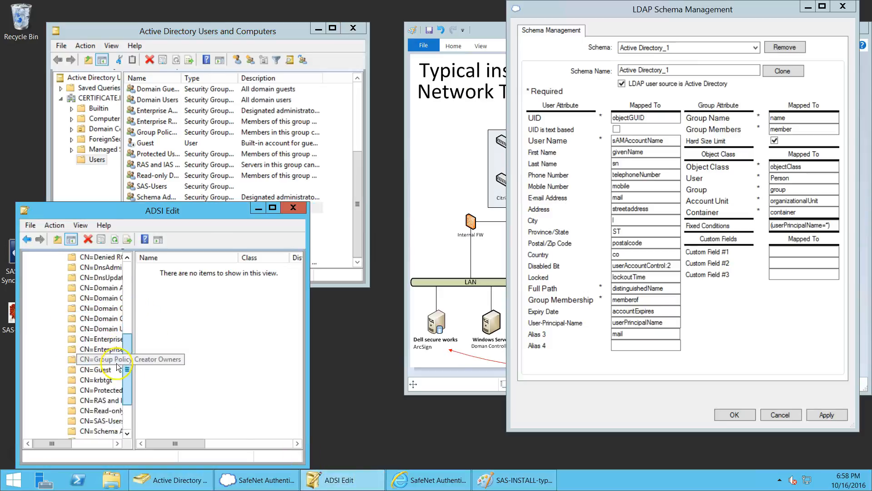
right_click(90, 401)
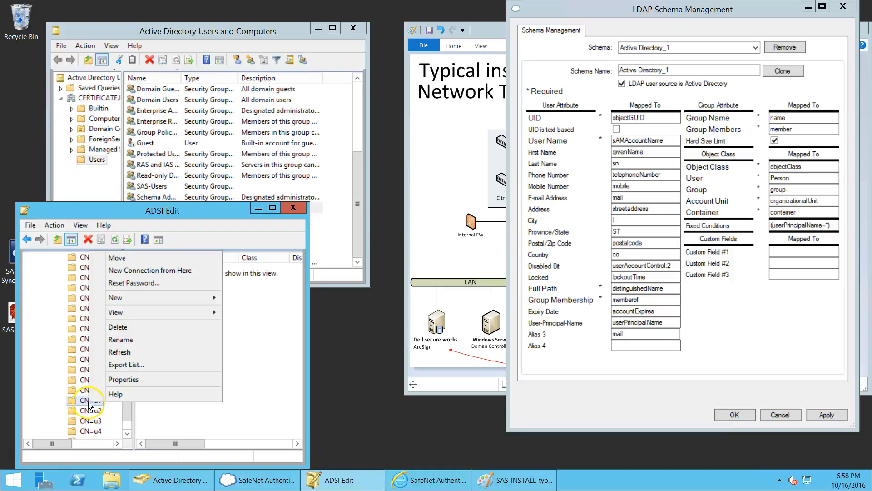
left_click(114, 380)
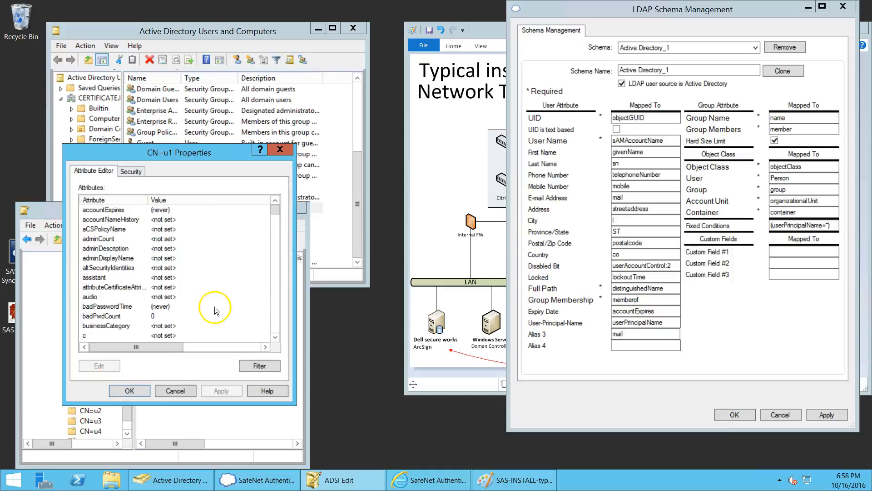
scroll(276, 290, "down", 20)
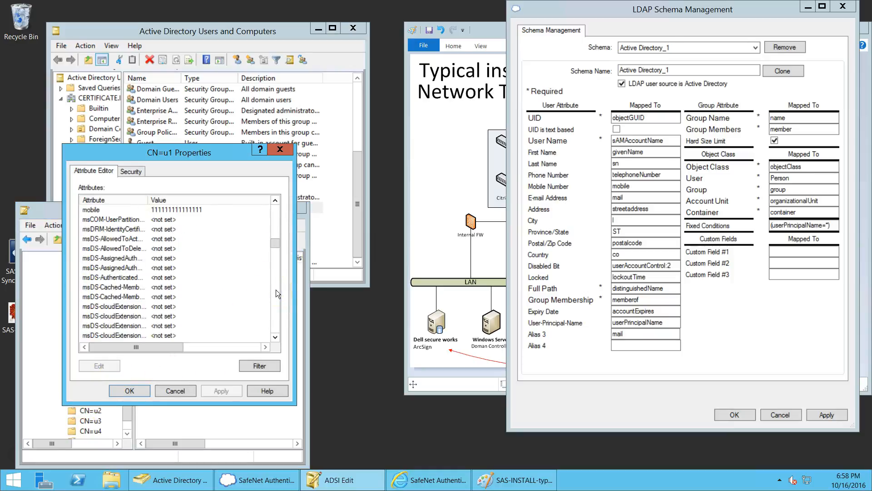
scroll(277, 290, "down", 10)
scroll(276, 307, "down", 20)
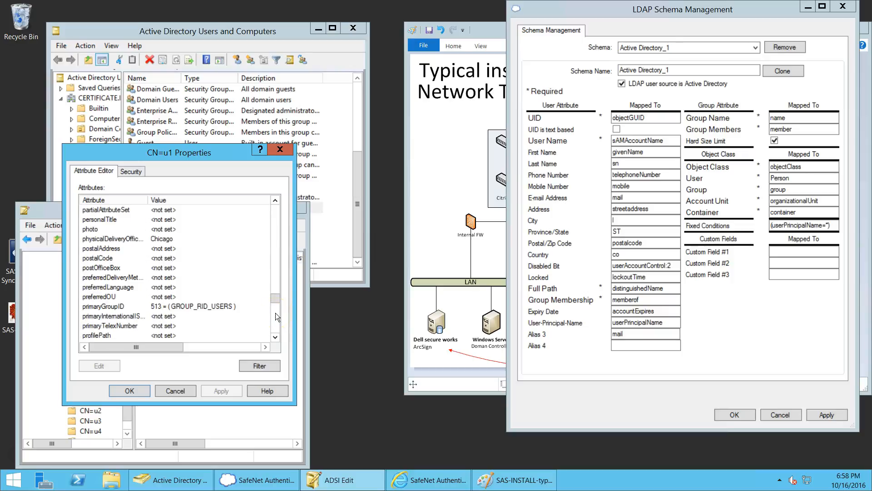
Step: Copy the physicalDeliveryOfficeName attribute name and paste it into Custom Field #1 Mapped To
double_click(113, 238)
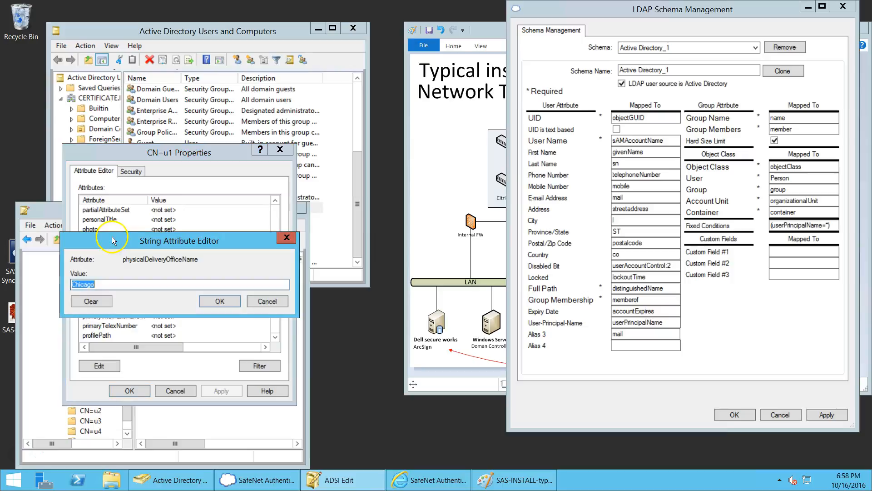
double_click(174, 258)
key("ctrl+c")
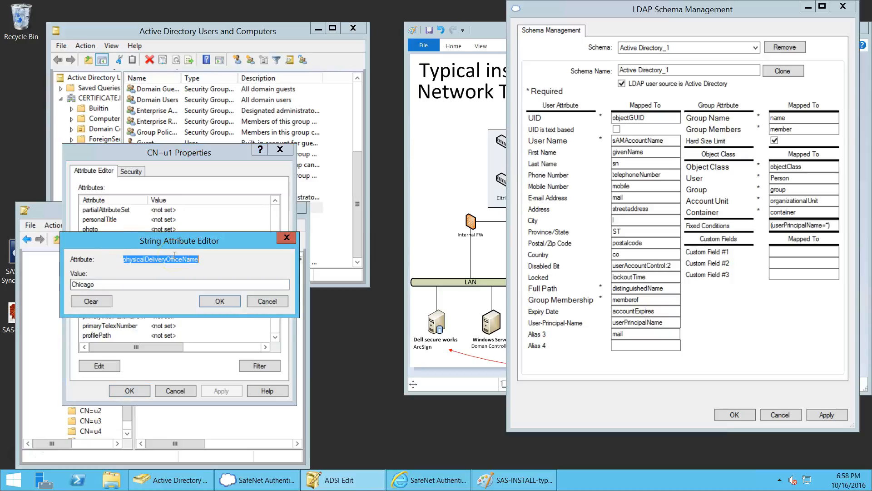
left_click(267, 303)
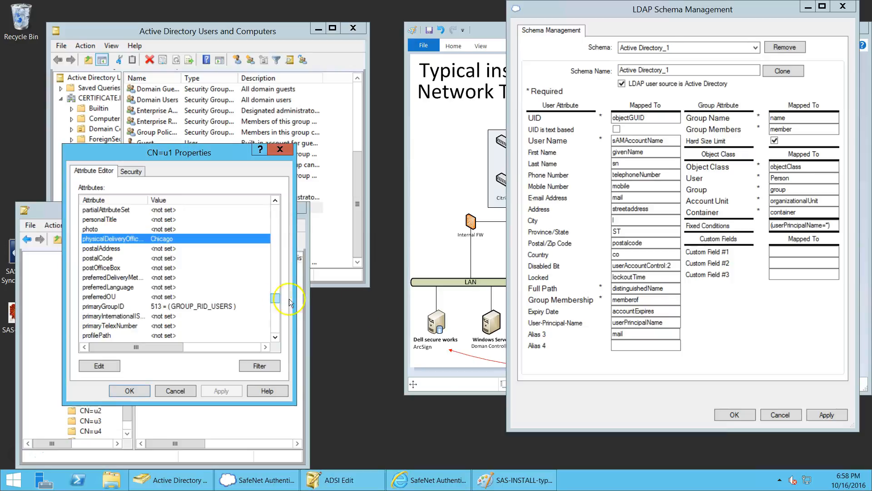
left_click(795, 251)
key("ctrl+v")
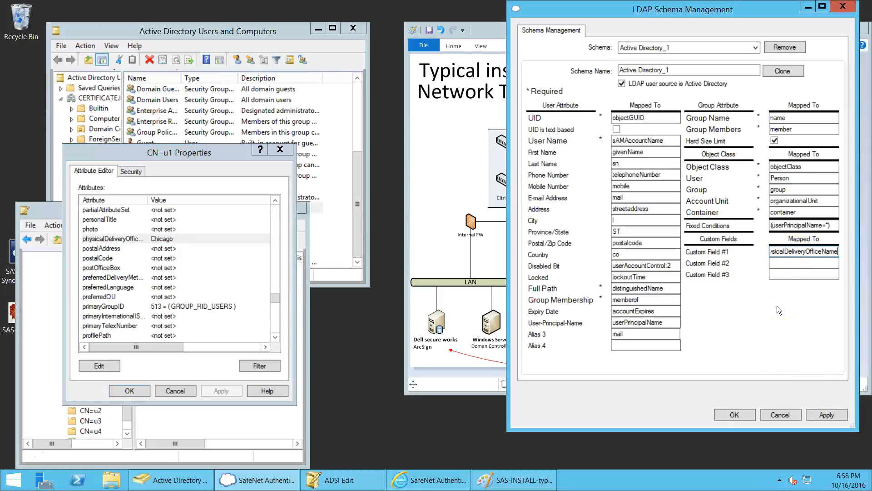
Step: Save the Active Directory_1 schema and start reconfiguring the LDAP user source
left_click(735, 415)
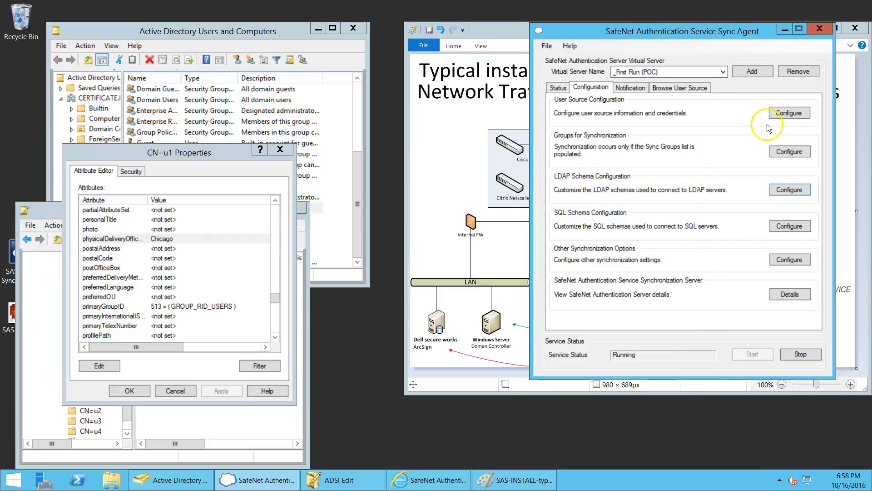
left_click(792, 113)
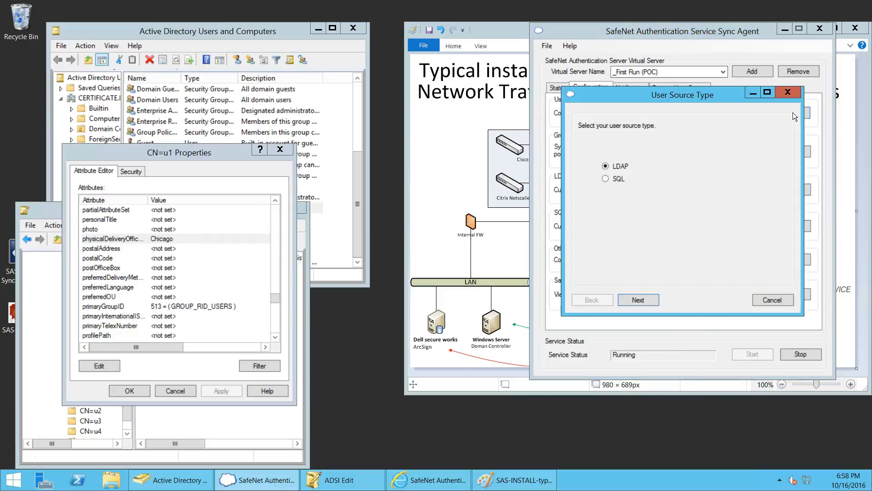
left_click(638, 300)
left_click(638, 300)
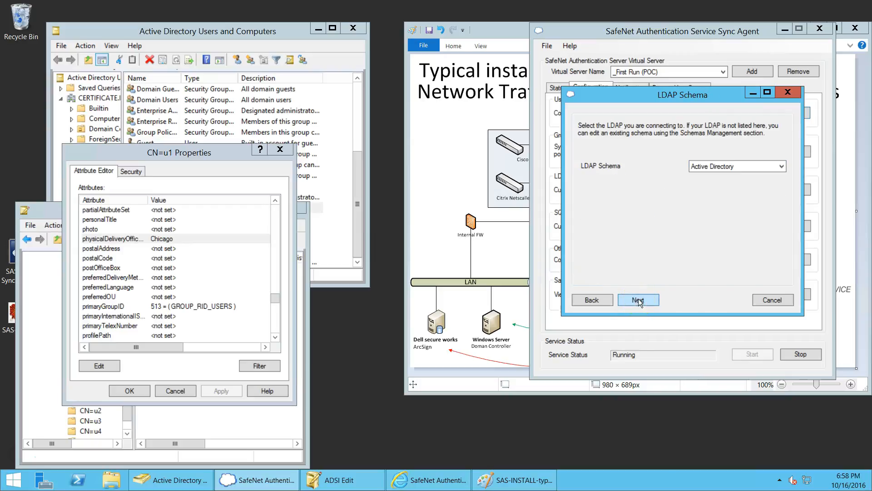
Step: Choose Active Directory_1 as the LDAP schema and finish the user source wizard
left_click(747, 166)
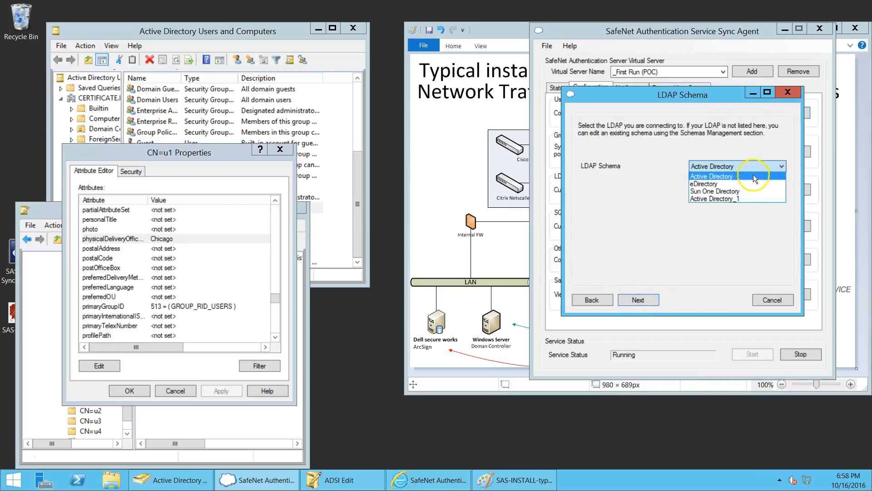
left_click(740, 199)
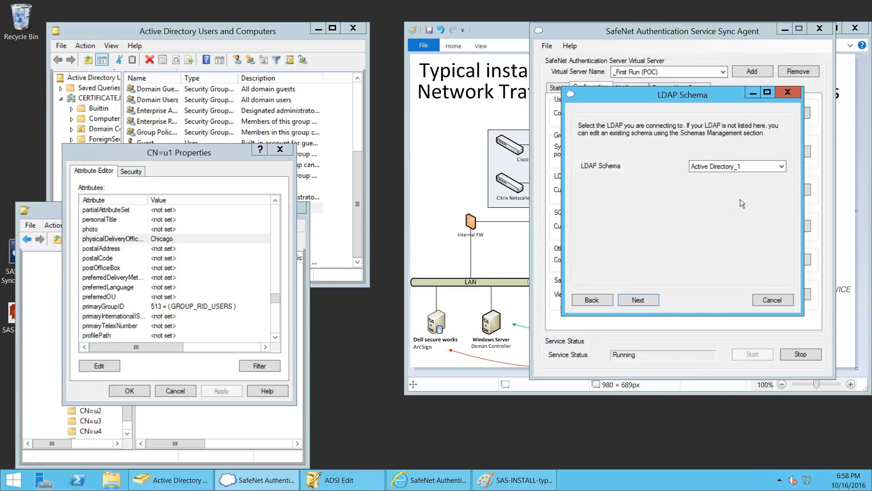
left_click(638, 299)
left_click(637, 299)
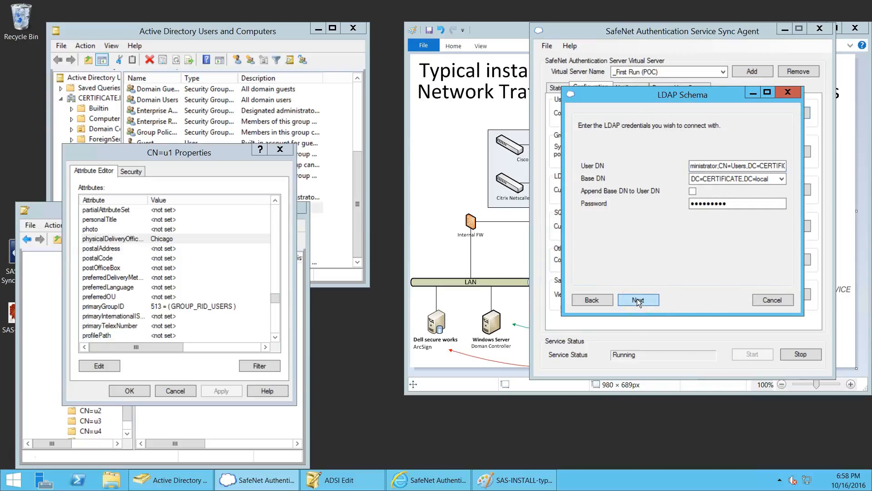
left_click(637, 298)
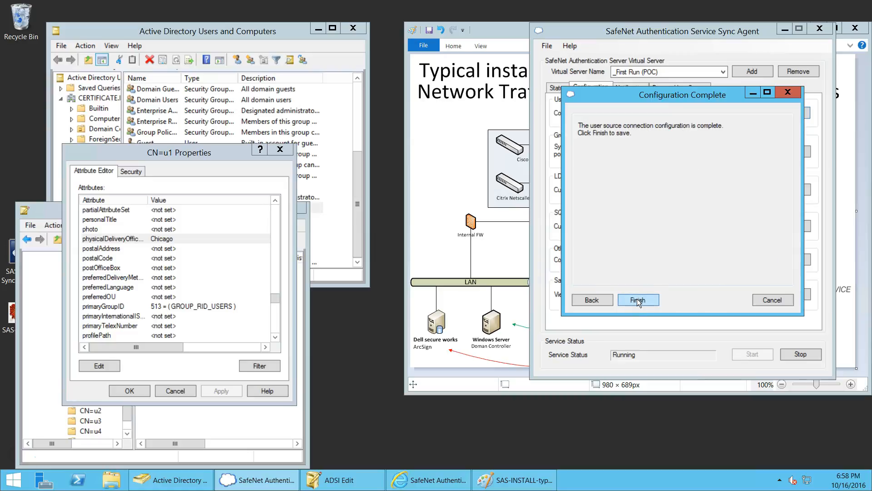
left_click(637, 298)
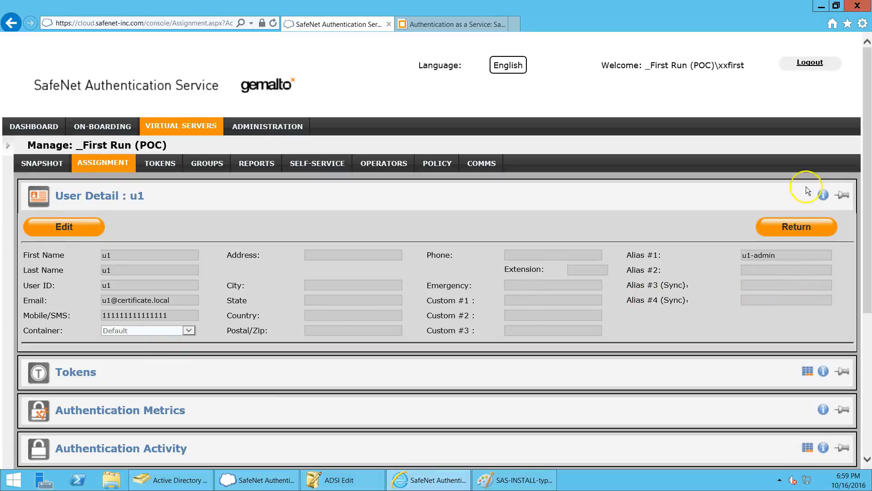
Step: Stop and restart the sync service, then check the completed SAS-Users scan on the Status tab
left_click(821, 6)
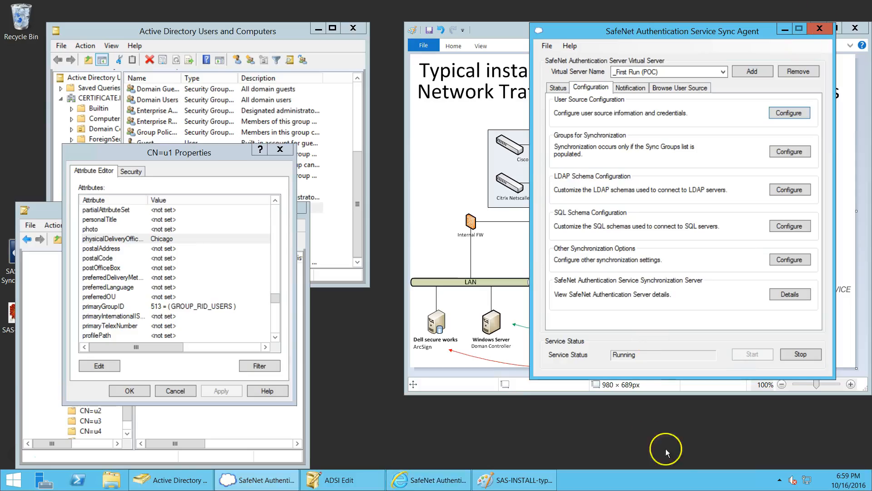
left_click(801, 355)
left_click(440, 281)
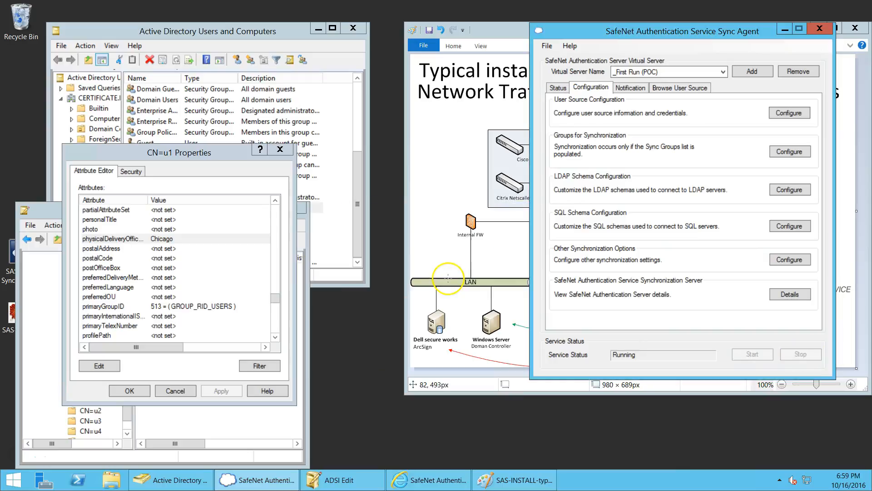
left_click(754, 357)
left_click(558, 88)
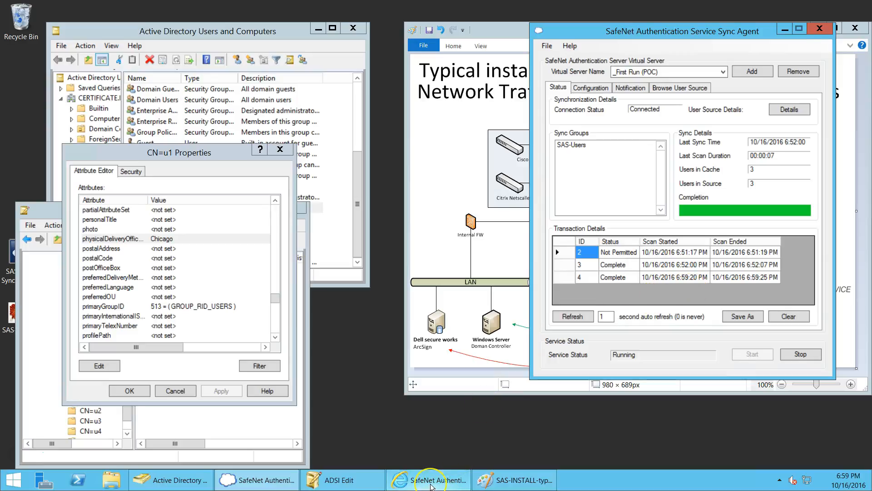
left_click(431, 484)
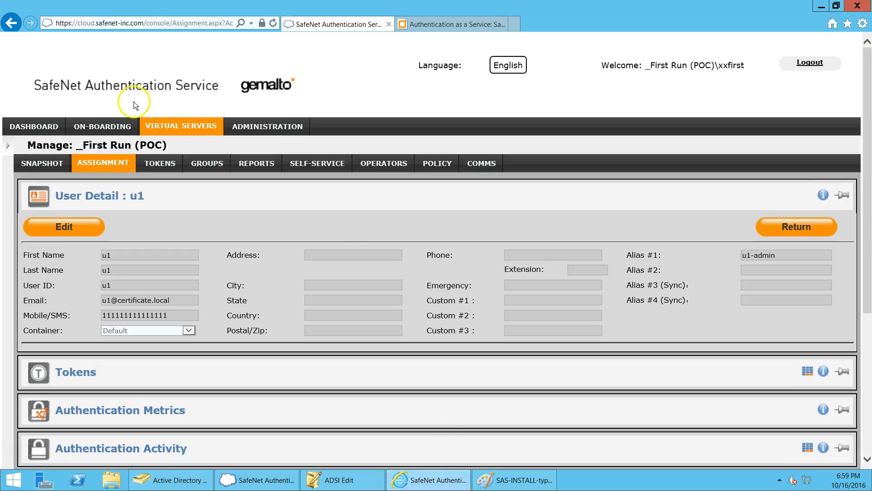
Step: Reload u1's details and confirm Alias #3 shows the synced e-mail and Custom #1 shows Chicago
left_click(272, 24)
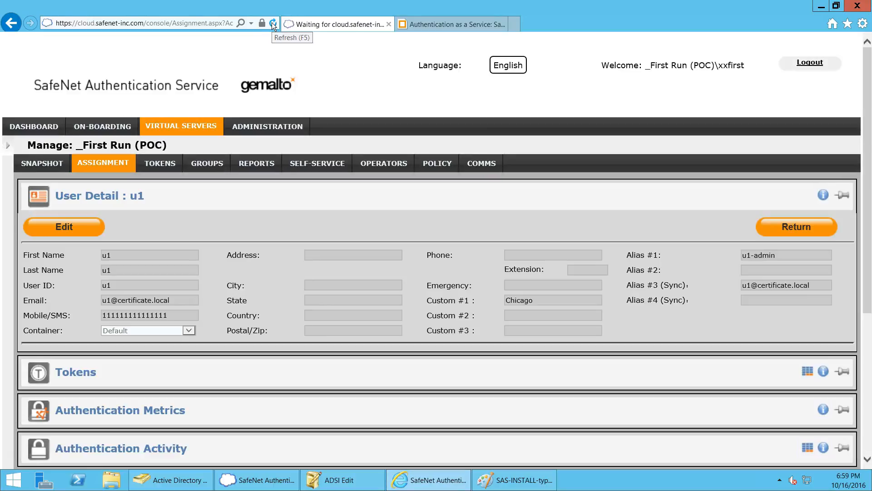
left_click_drag(543, 301, 505, 302)
left_click(814, 287)
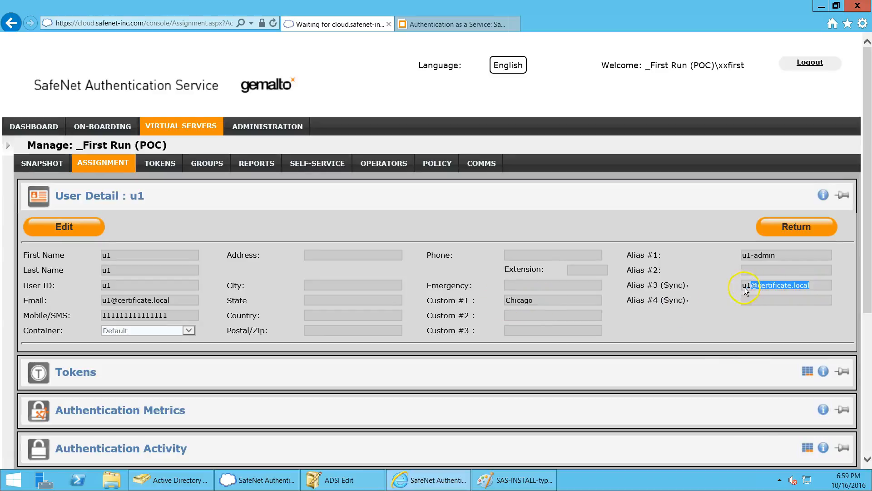
left_click(794, 302)
left_click_drag(543, 302, 504, 303)
left_click(562, 301)
Step: Rename the User Custom #1 label to Office Location under COMMS Custom Labels and apply it
left_click(483, 165)
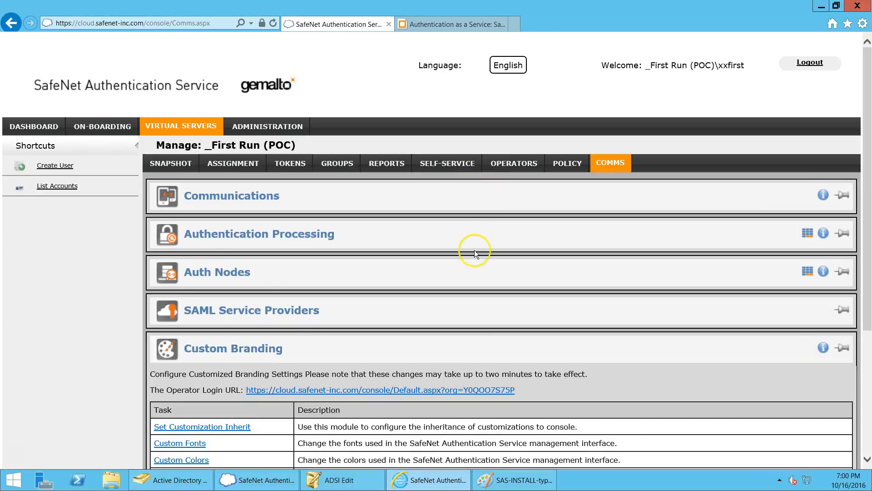
scroll(475, 250, "down", 5)
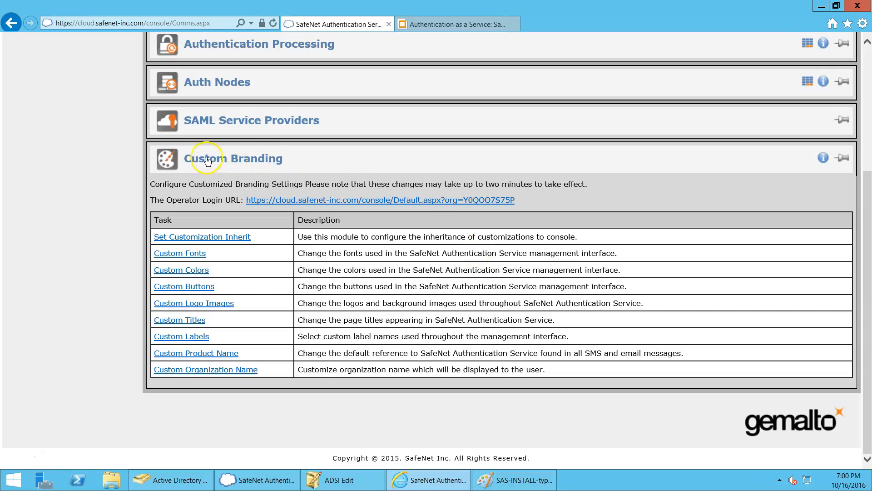
left_click(193, 339)
scroll(205, 343, "down", 3)
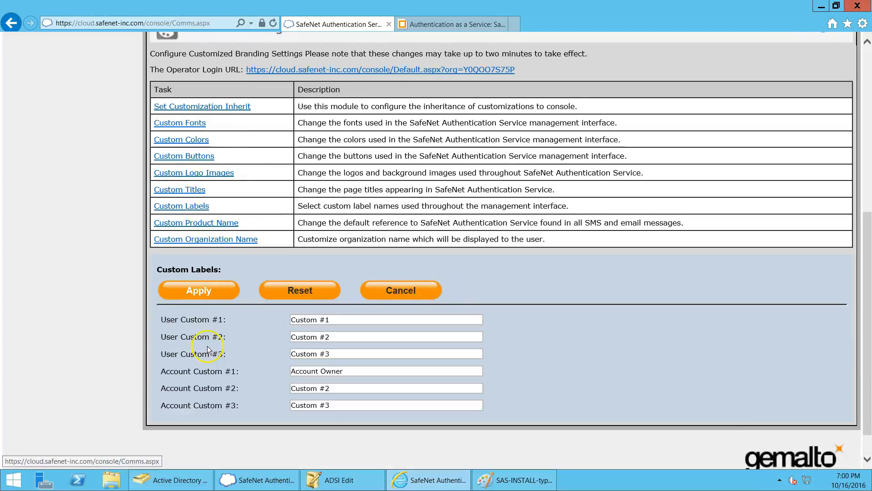
left_click_drag(343, 283, 262, 282)
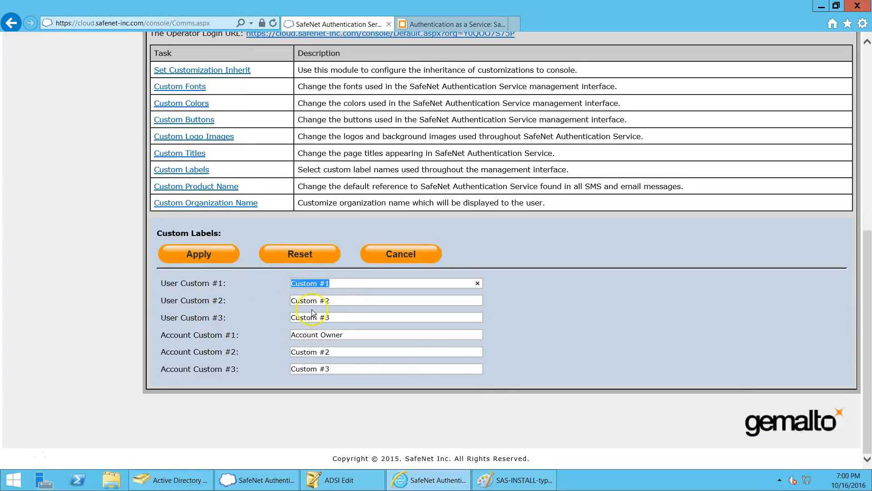
type("Office Location")
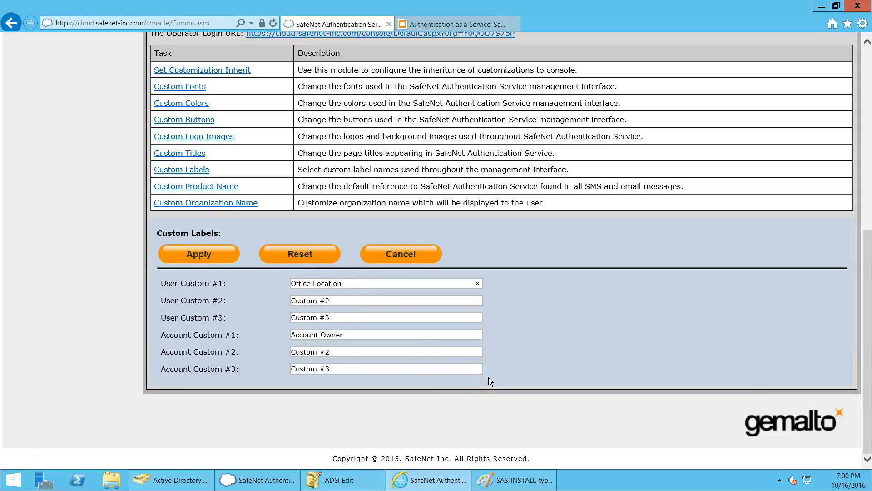
left_click(189, 257)
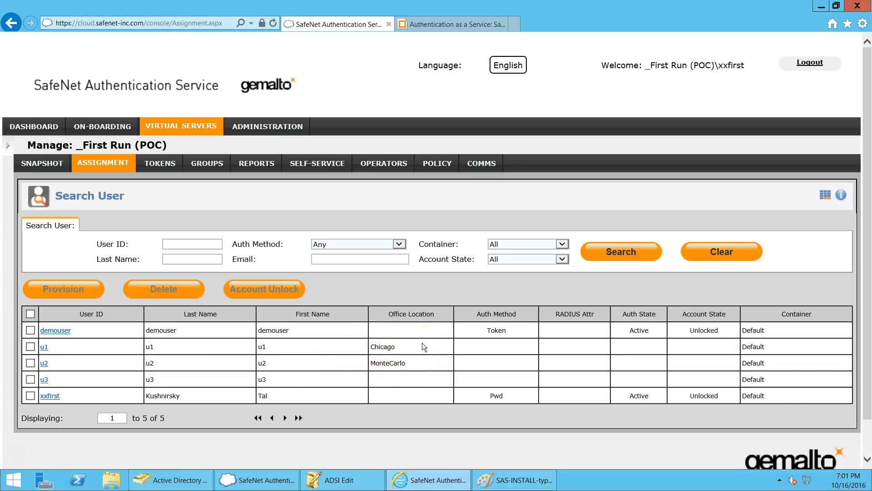
Step: Point out u1's Chicago office location, then minimise the SAS console
left_click(452, 352)
left_click(820, 6)
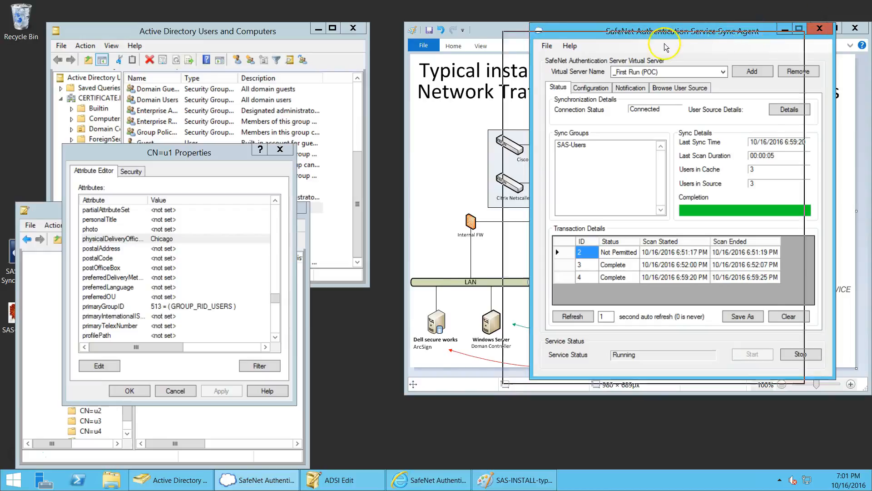